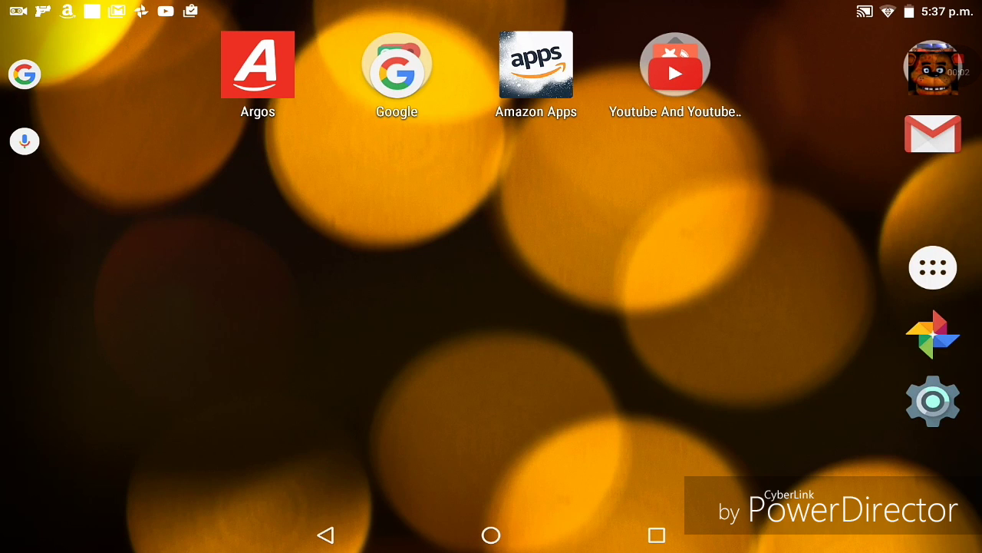
Move the YouTube icon, then launch Floating Camera from the Youtube And Youtube Recording folder.
drag(675, 65, 934, 201)
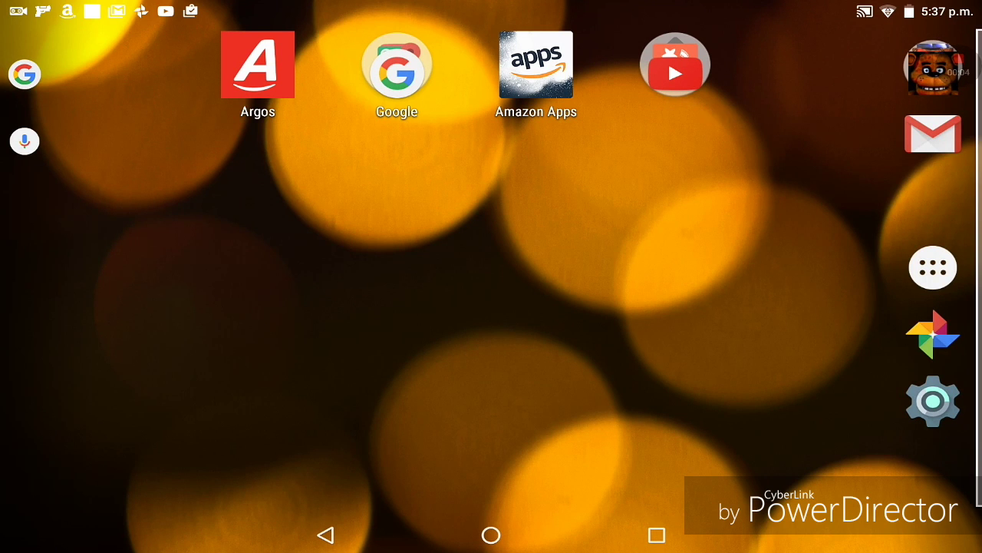
click(933, 201)
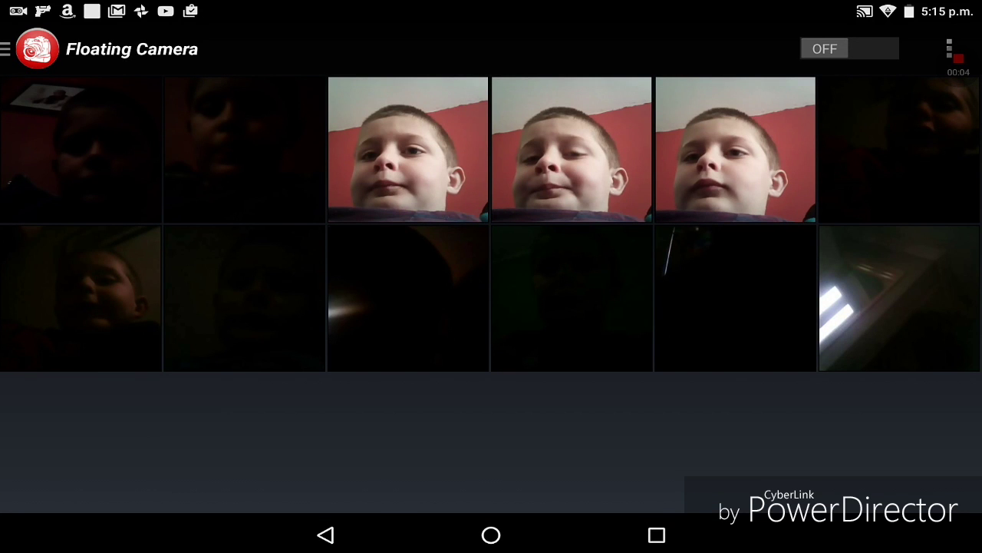
Set Floating Camera's default camera to Front and switch the floating preview on.
click(825, 48)
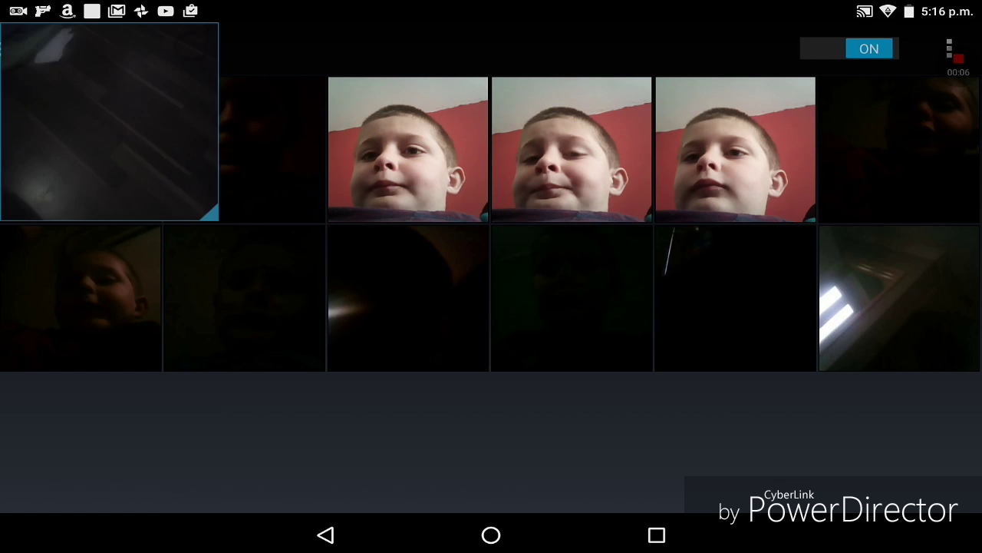
click(874, 48)
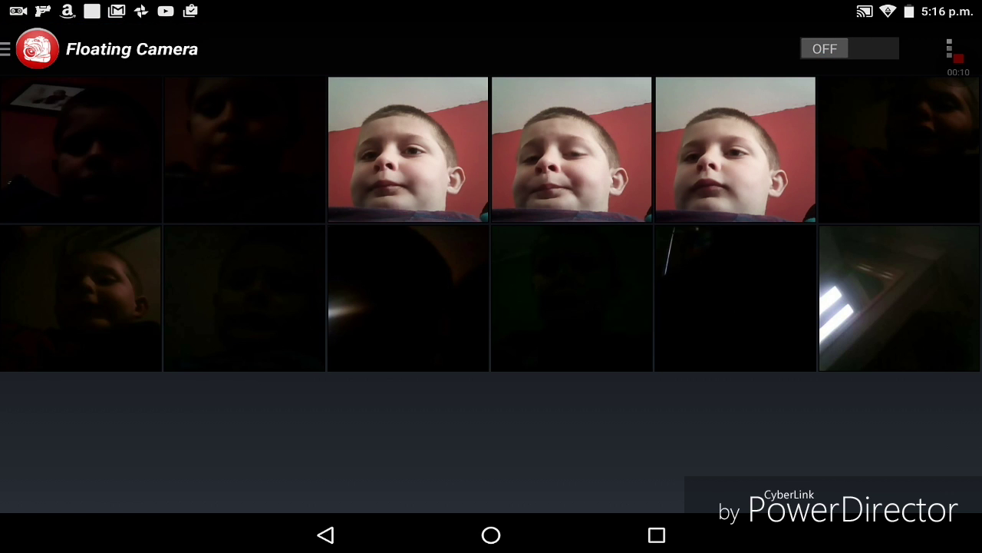
click(950, 50)
click(823, 98)
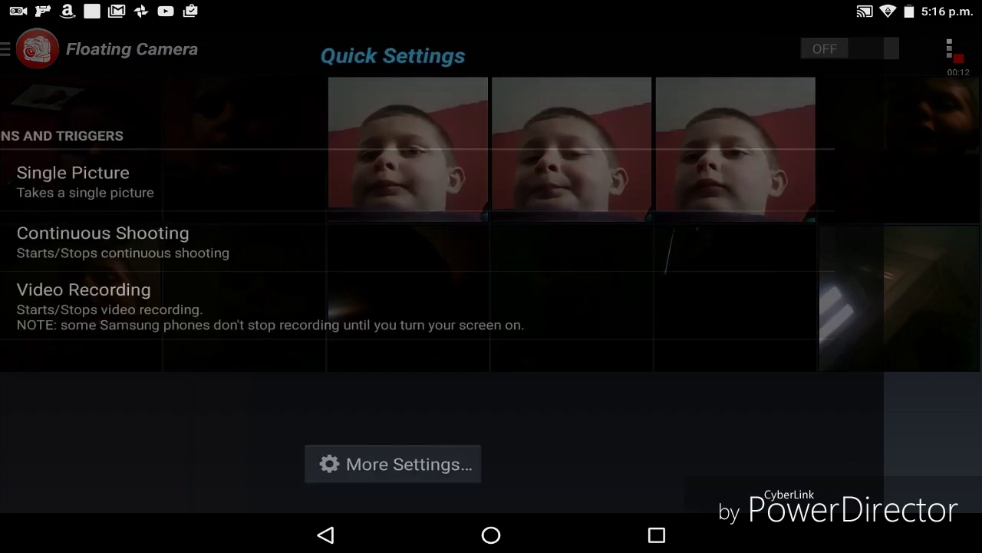
click(491, 464)
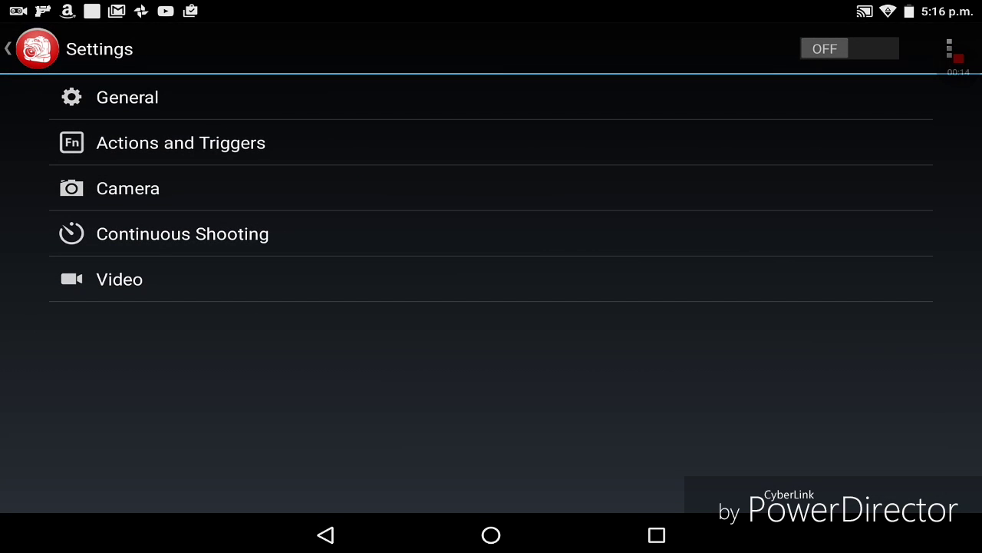
click(128, 188)
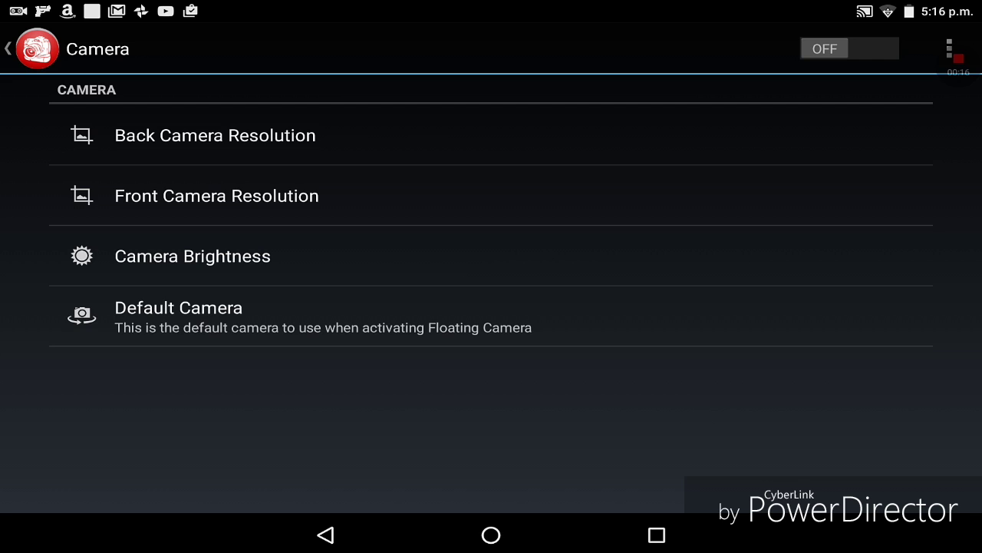
click(179, 315)
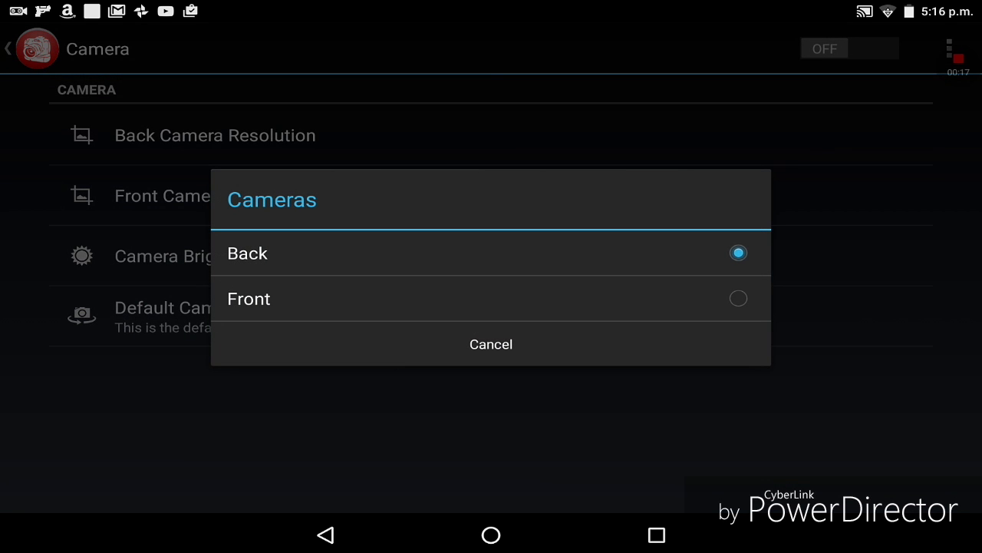
click(491, 299)
click(849, 48)
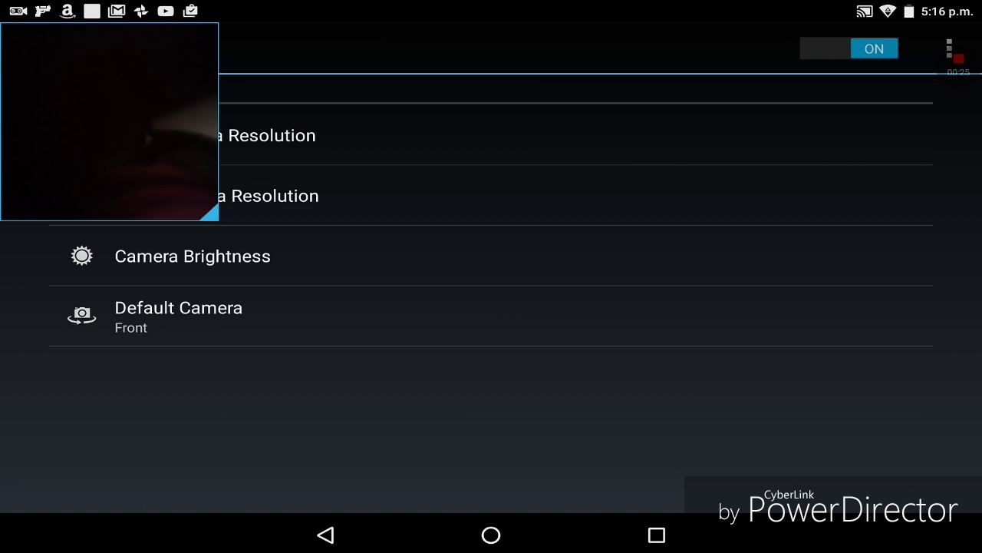
Resize the floating preview window and reopen Floating Camera from the apps folder.
mouse_move(209, 213)
mouse_down()
mouse_move(58, 73)
mouse_move(256, 253)
mouse_up()
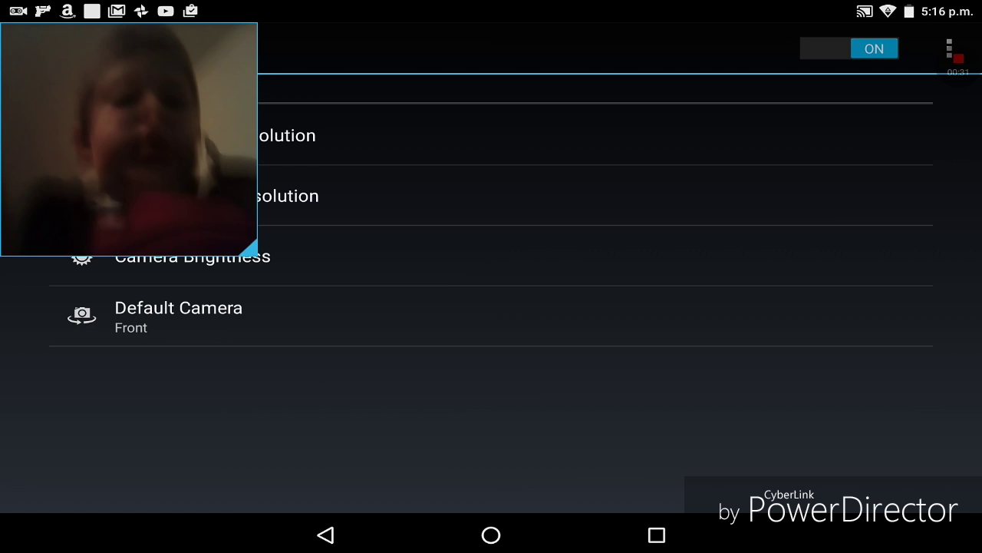
click(492, 535)
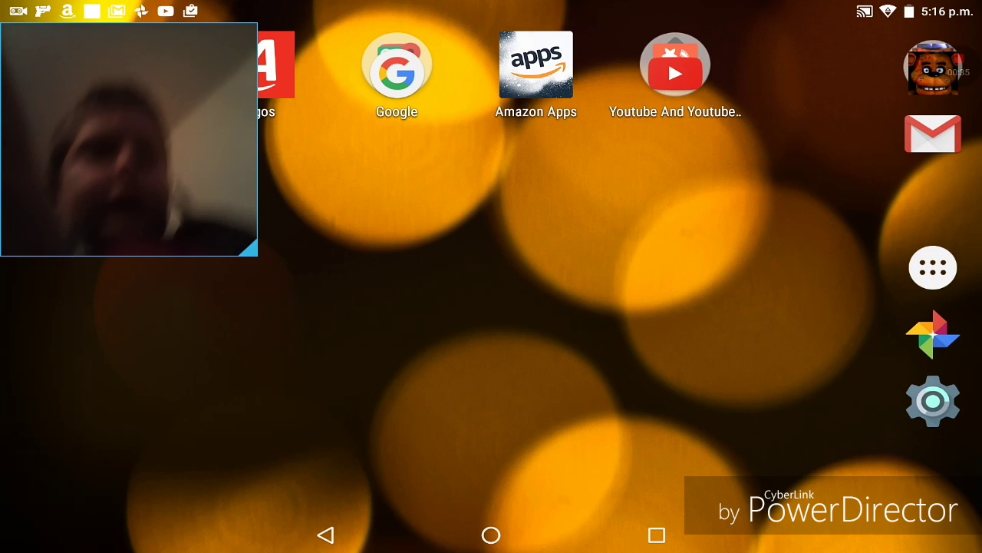
click(675, 69)
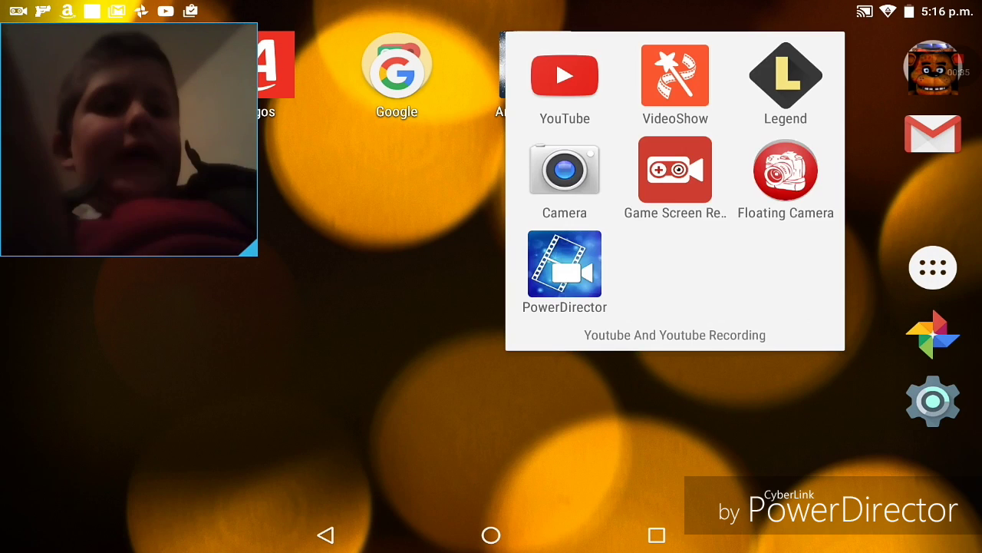
click(783, 170)
Switch the floating camera off and return to the home screen with the folder closed.
click(849, 49)
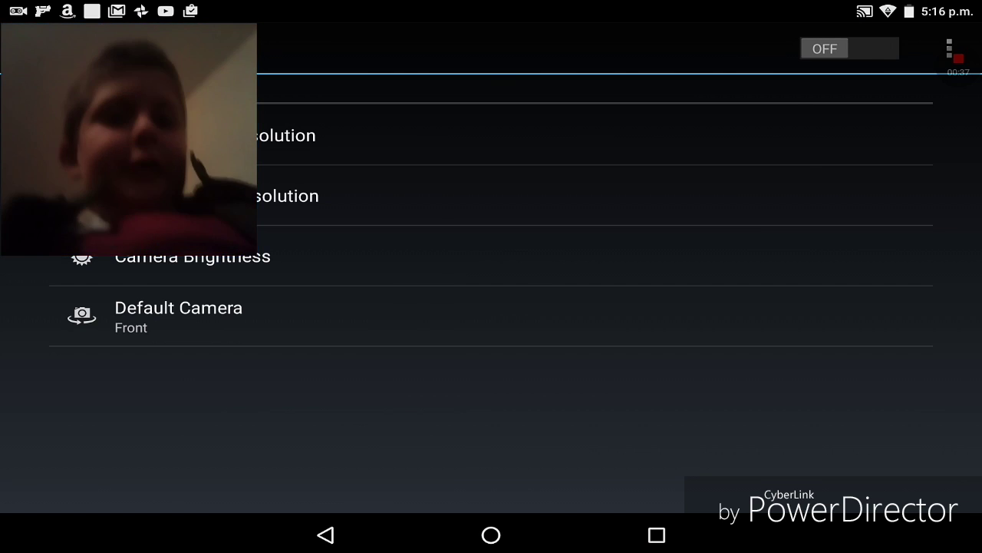
click(491, 535)
click(674, 65)
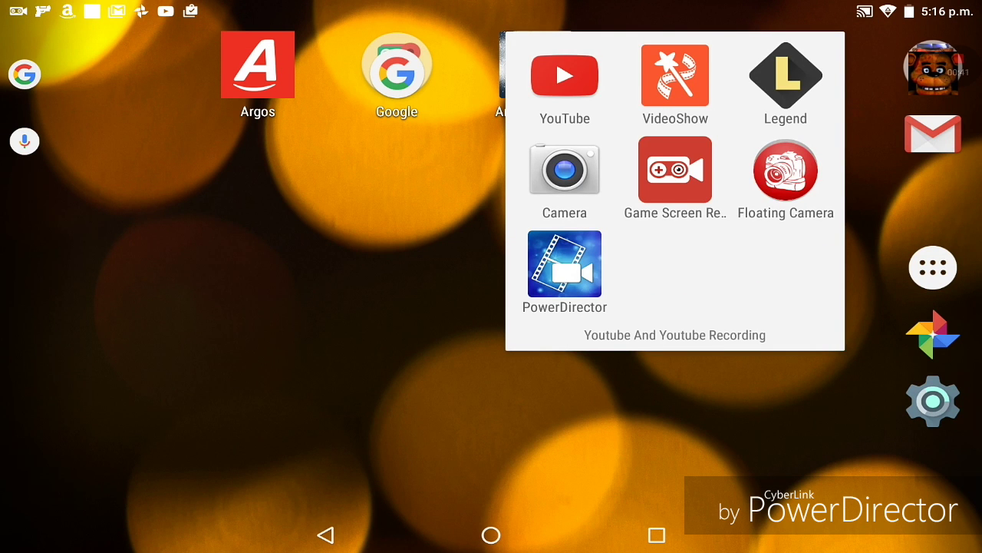
click(307, 307)
Search Google Play for 'video show' from the next home screen page.
drag(691, 307, 230, 307)
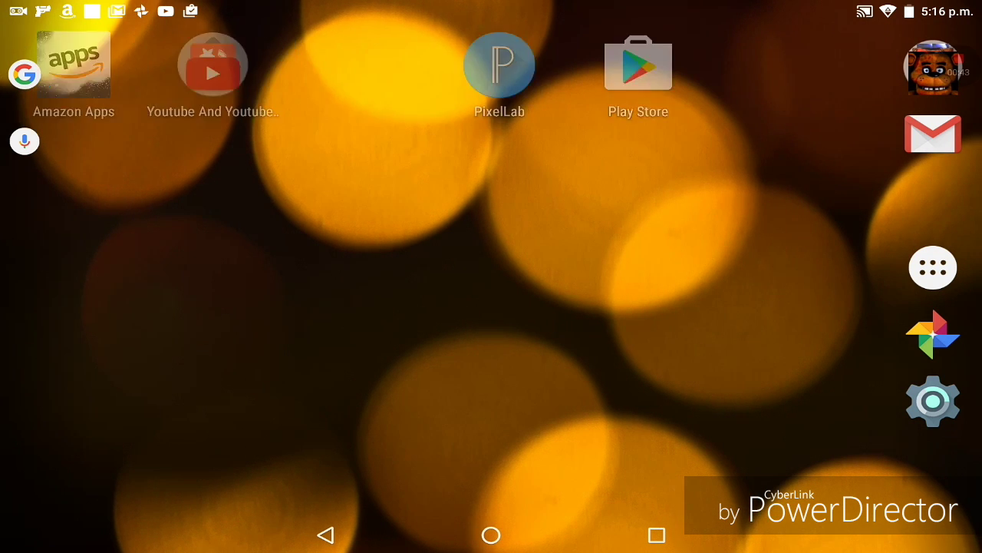
click(258, 66)
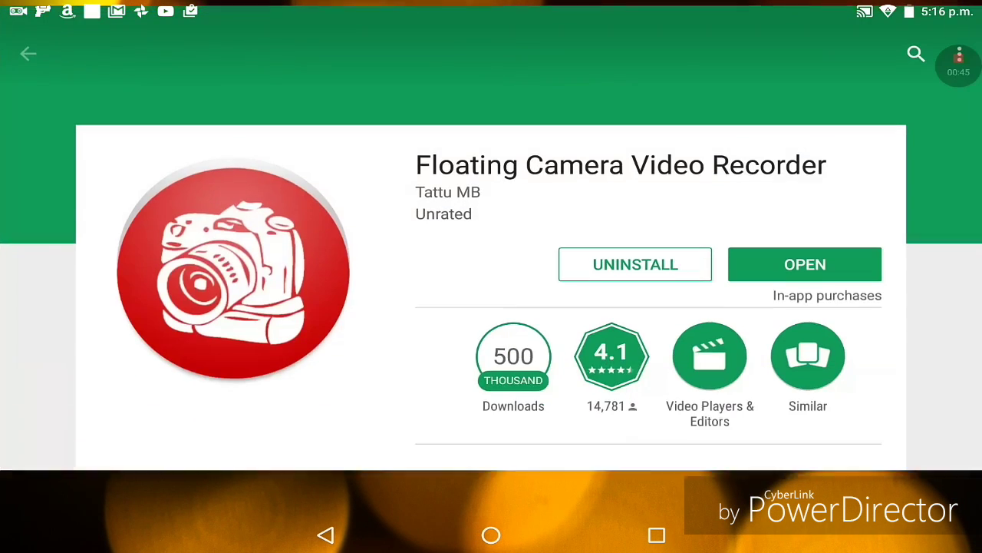
click(917, 51)
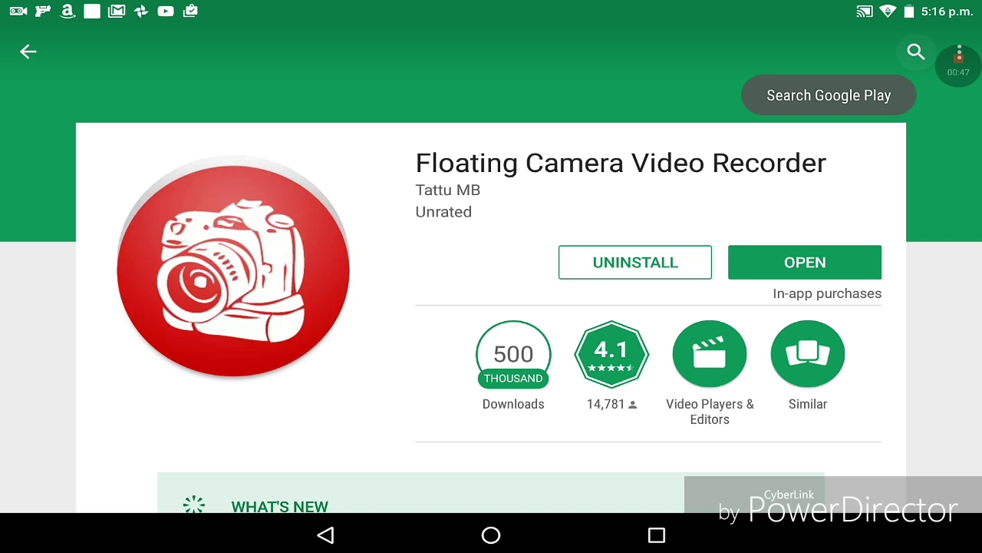
click(916, 51)
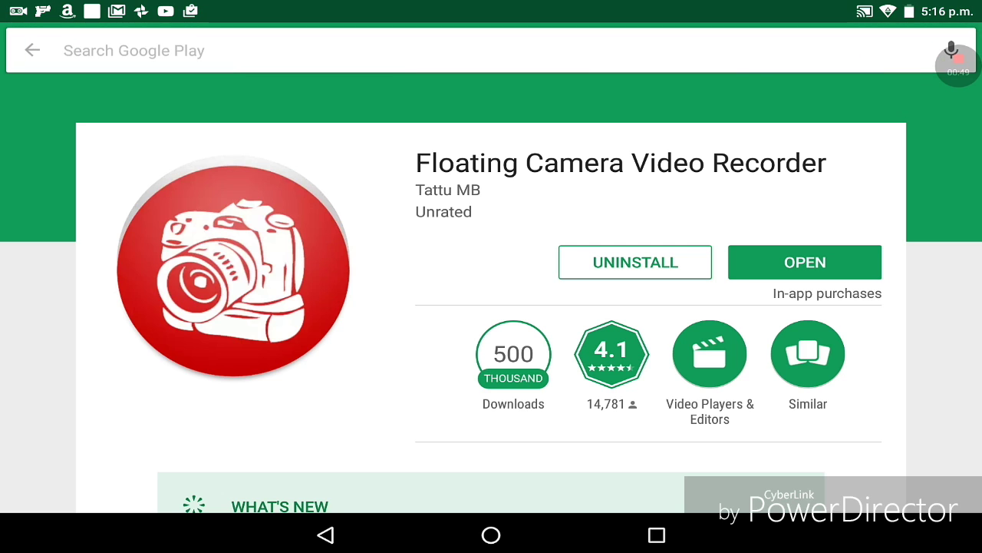
text(v)
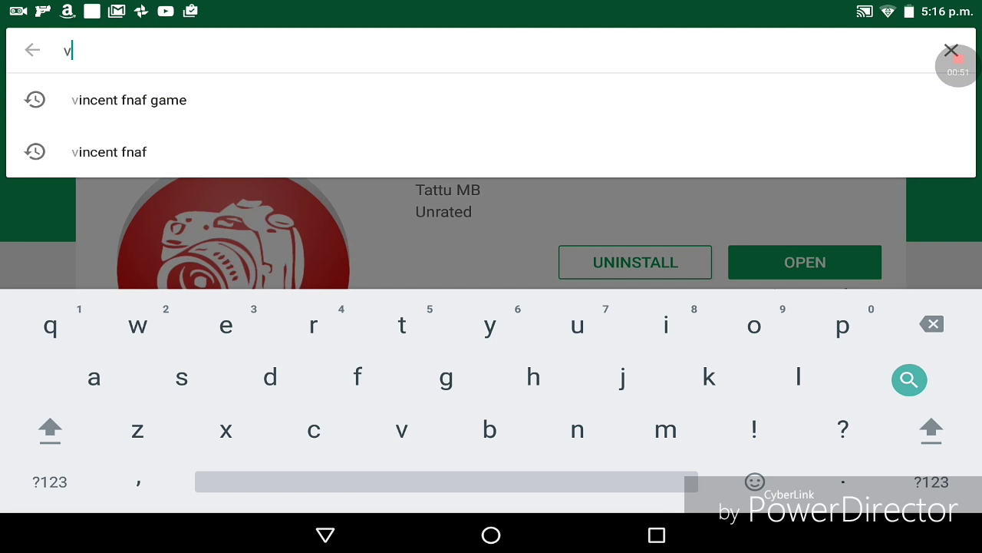
text(ideo)
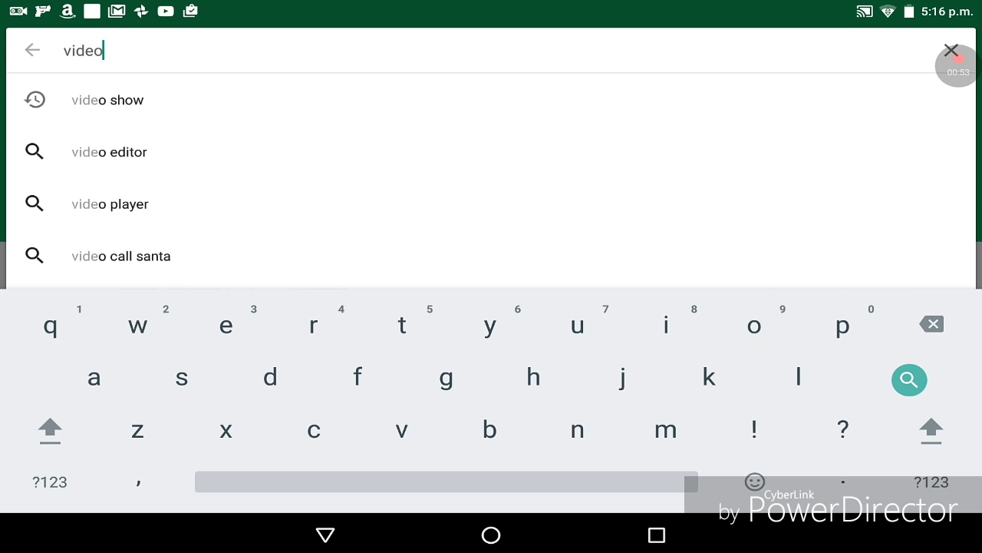
click(107, 99)
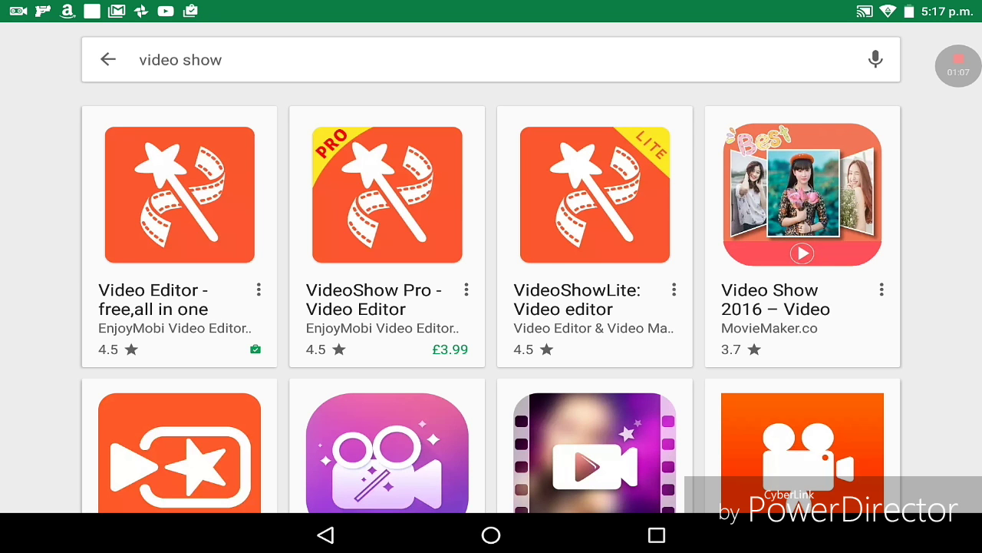
Open the Video Editor - free,all in one page, start its update, then cancel it.
click(179, 230)
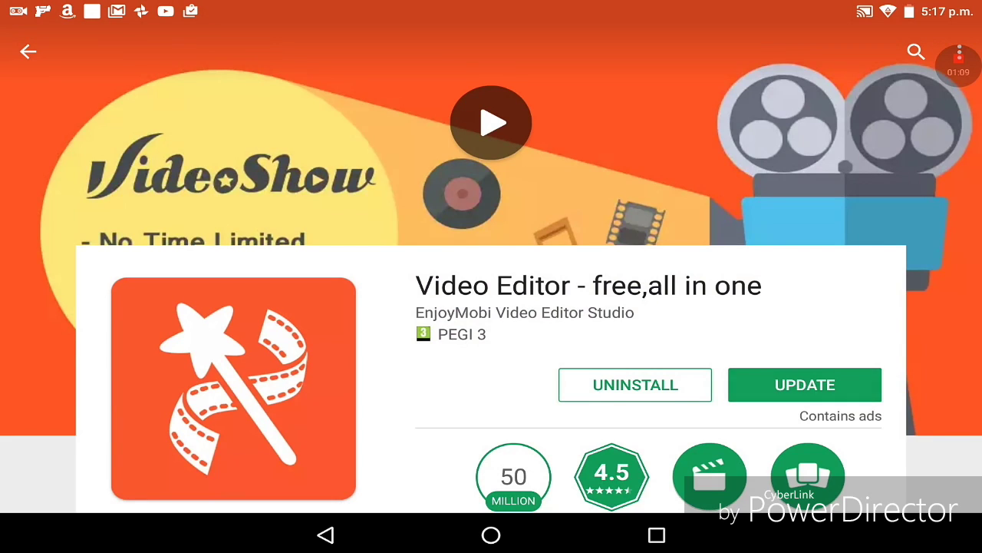
scroll(492, 307, down, 2)
scroll(491, 306, down, 1)
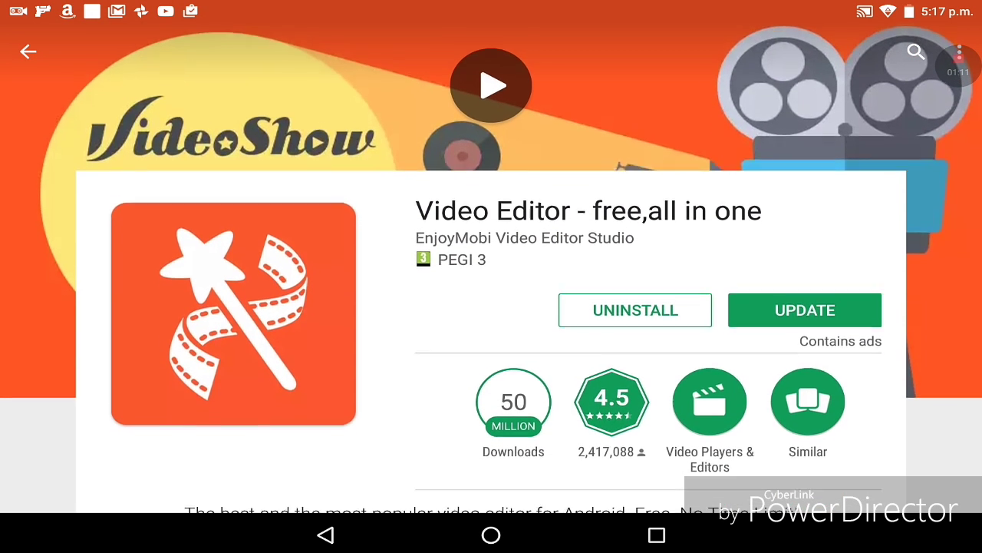
scroll(491, 307, down, 2)
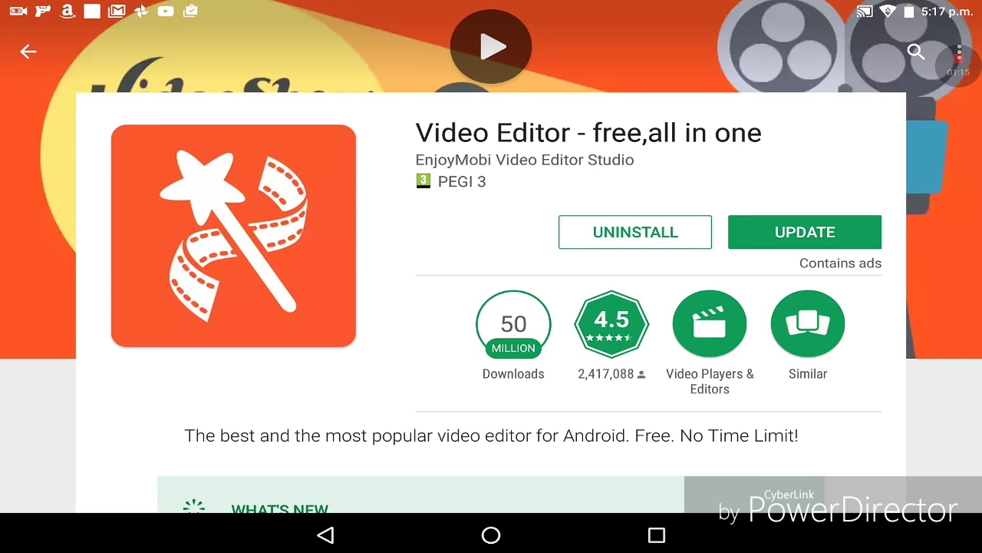
click(804, 232)
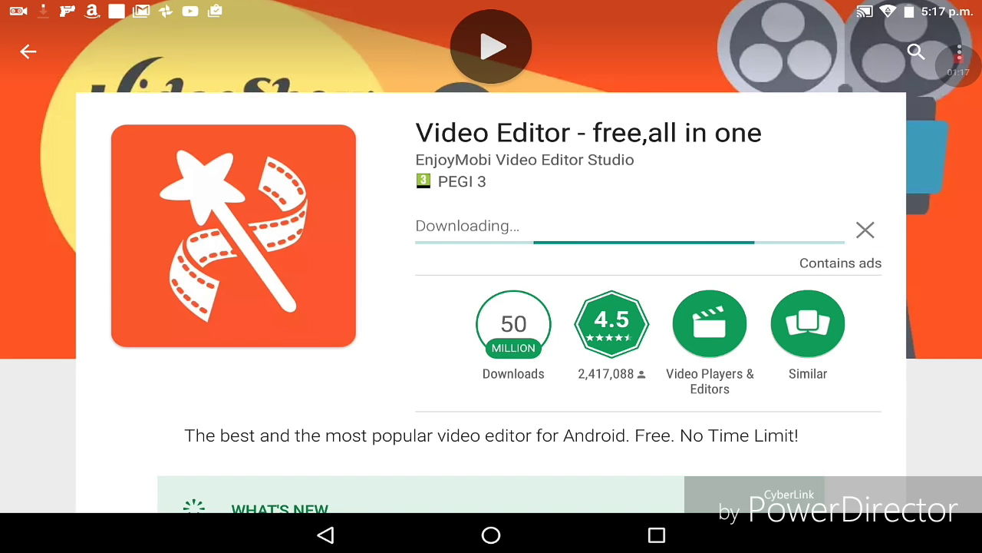
click(865, 229)
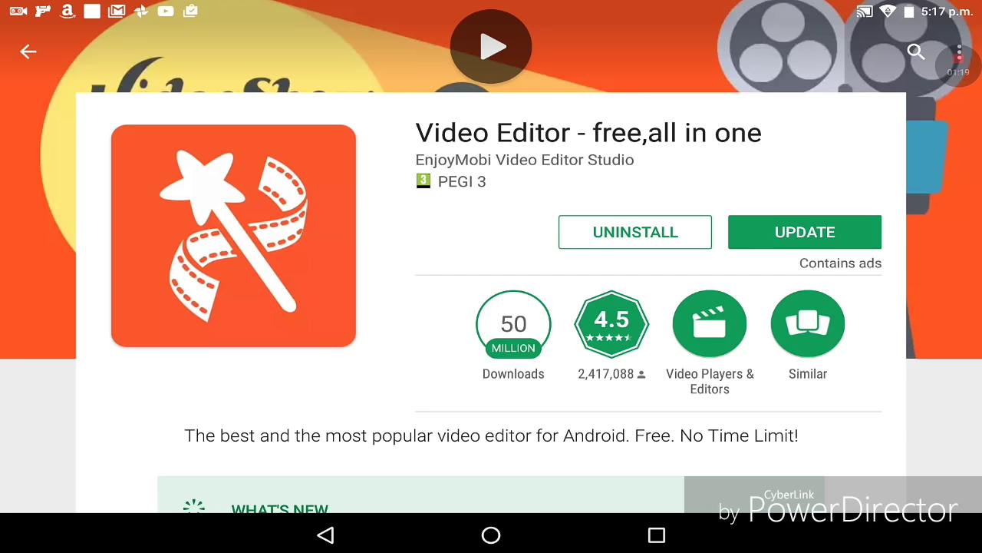
click(492, 535)
Launch VideoShow from the video apps folder, glance at Featured Apps, and start a Video Edit.
drag(691, 276, 230, 276)
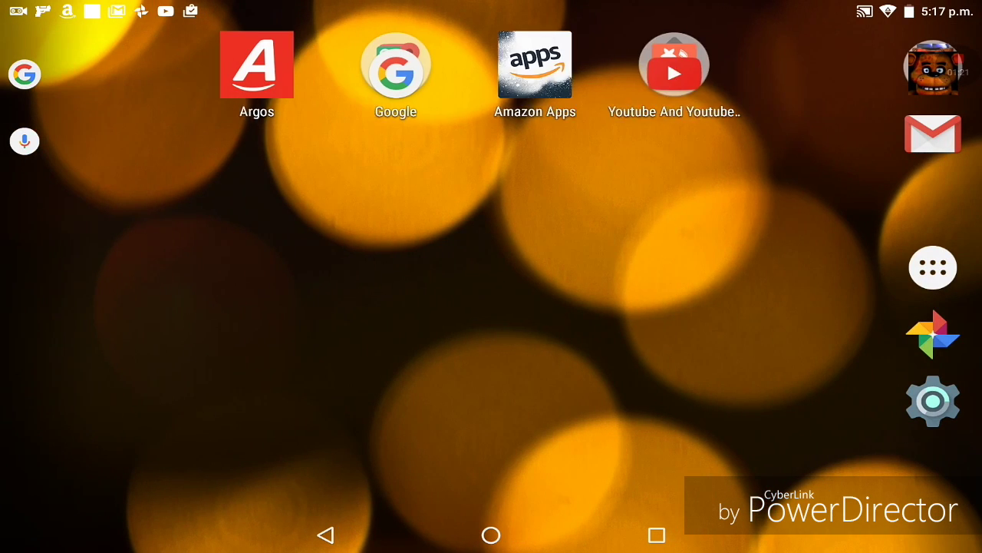
click(668, 62)
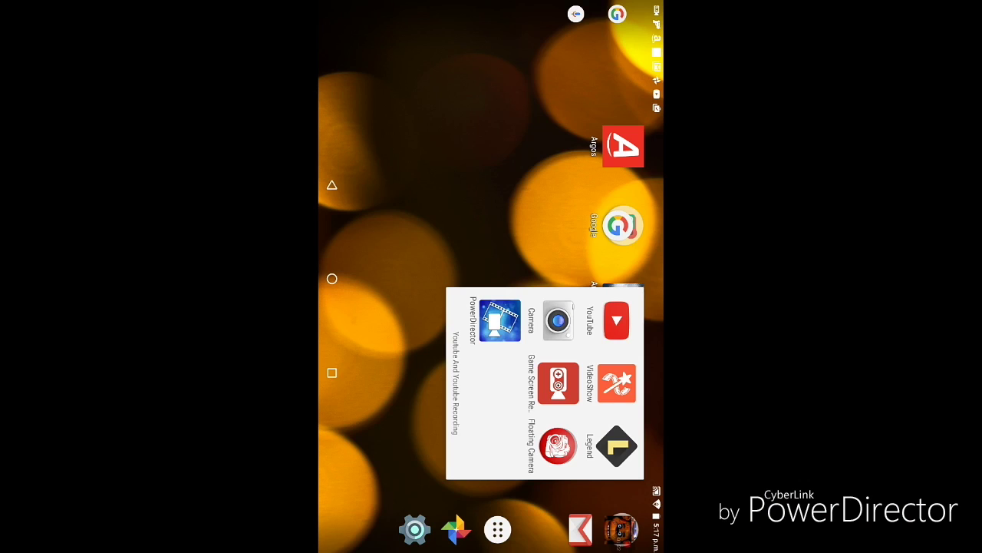
click(617, 383)
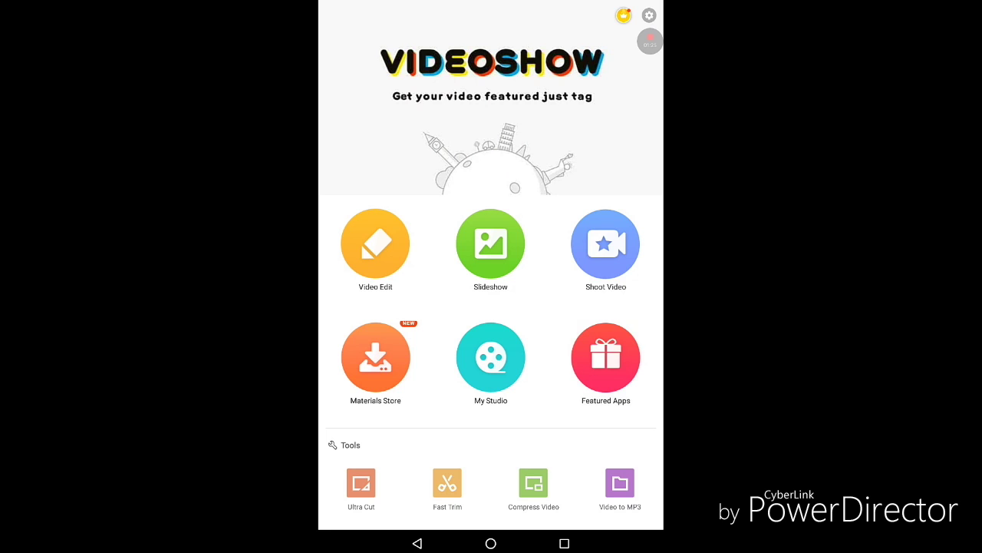
click(606, 356)
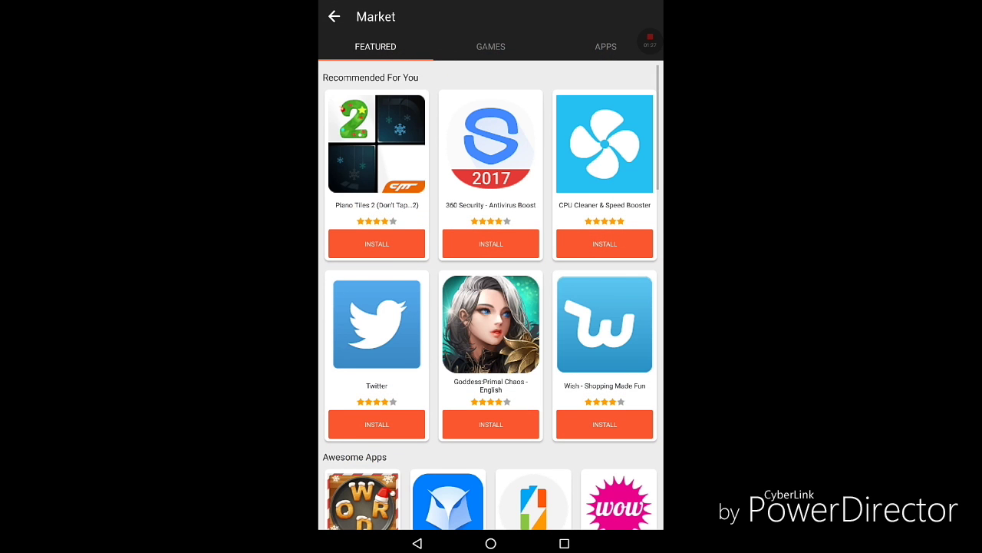
click(490, 46)
click(417, 543)
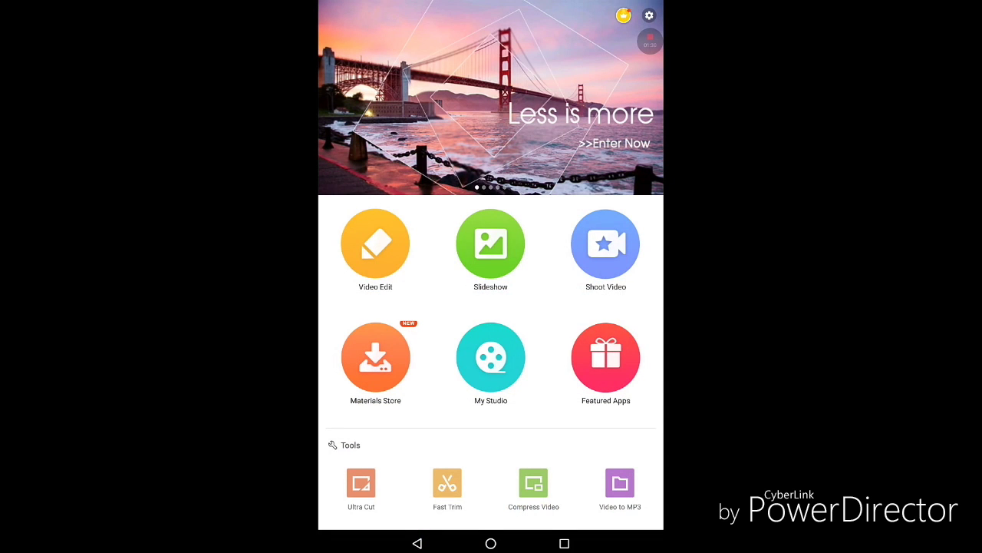
click(376, 243)
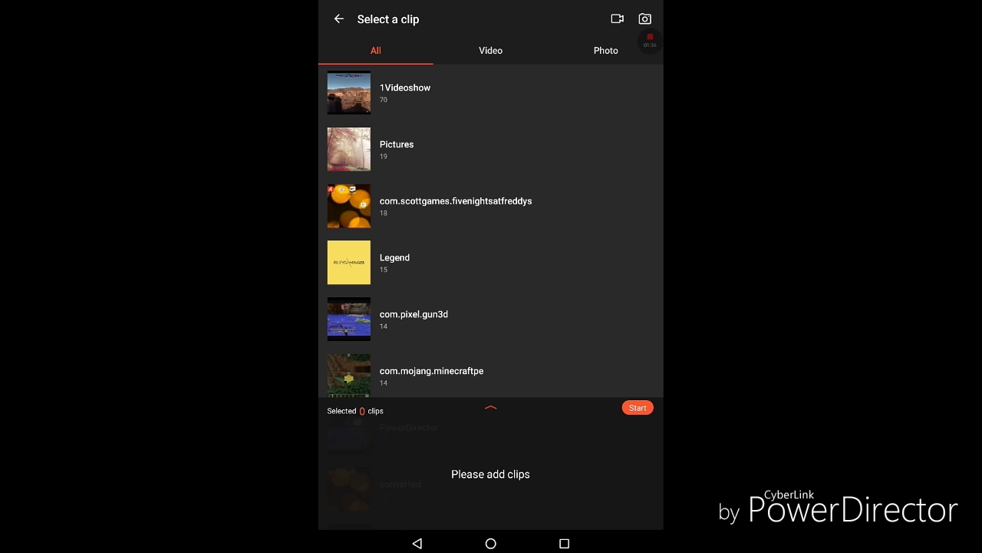
Open the com.mojang.minecraftpe album and load its gameplay clip into the editor.
scroll(490, 230, down, 3)
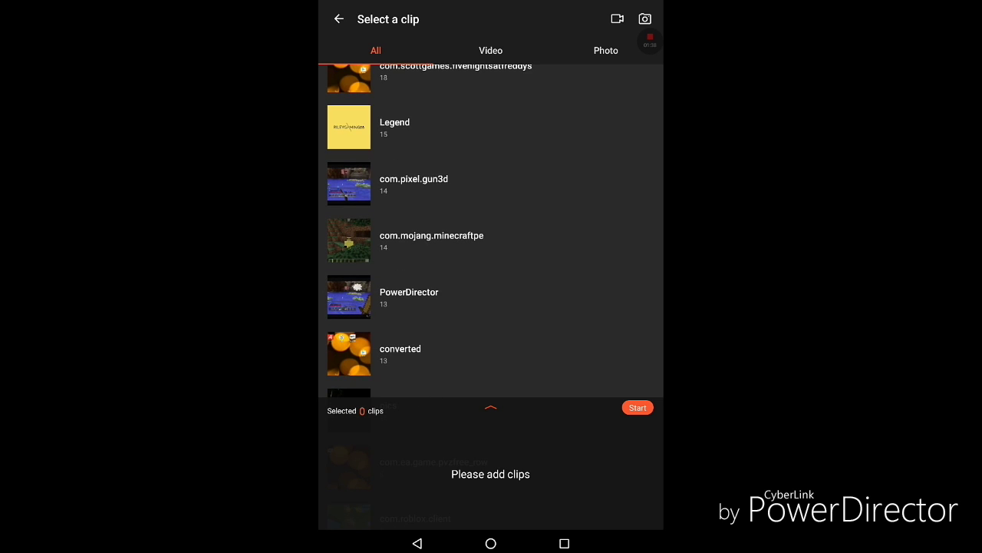
click(529, 226)
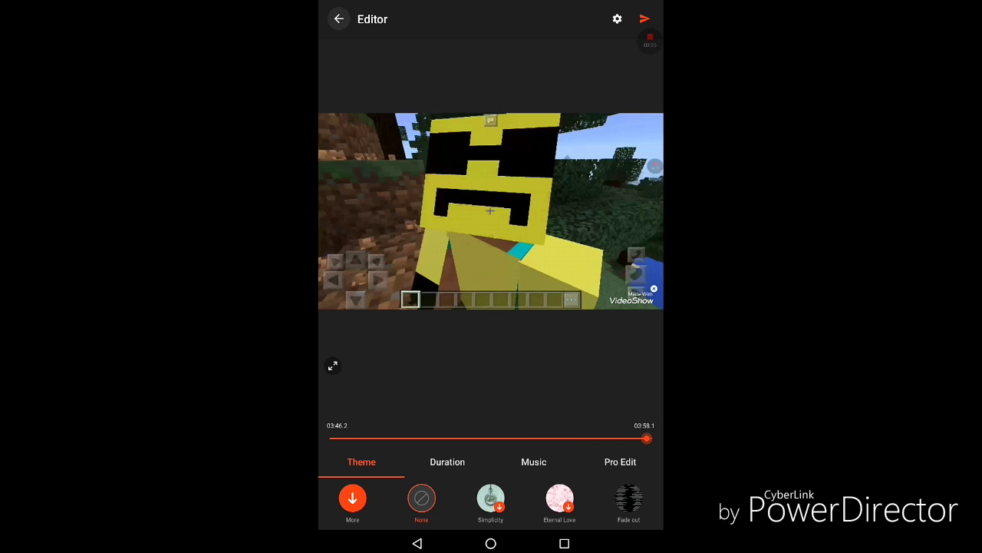
Exit the VideoShow editor preview back to the Select a clip screen.
click(338, 18)
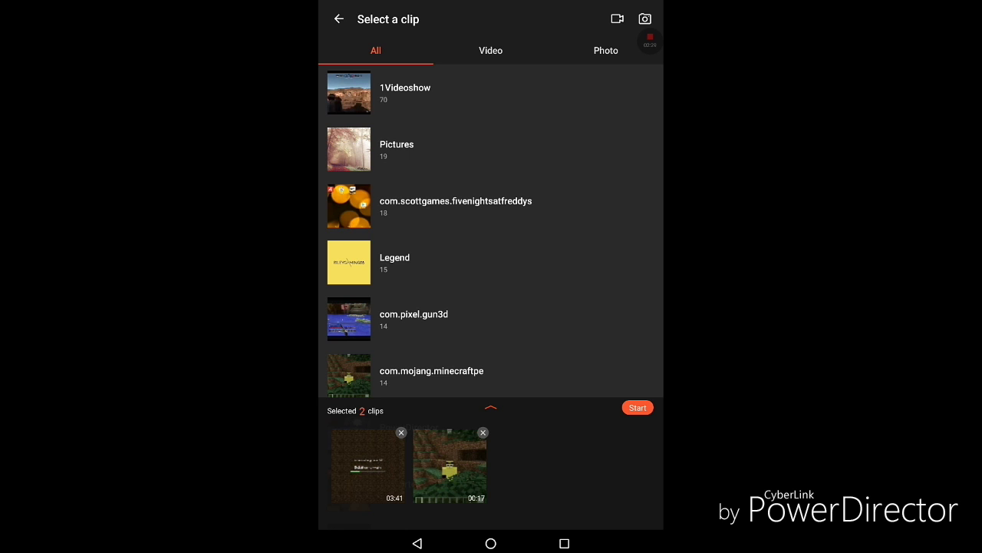
Leave VideoShow for the Android home screen.
click(490, 543)
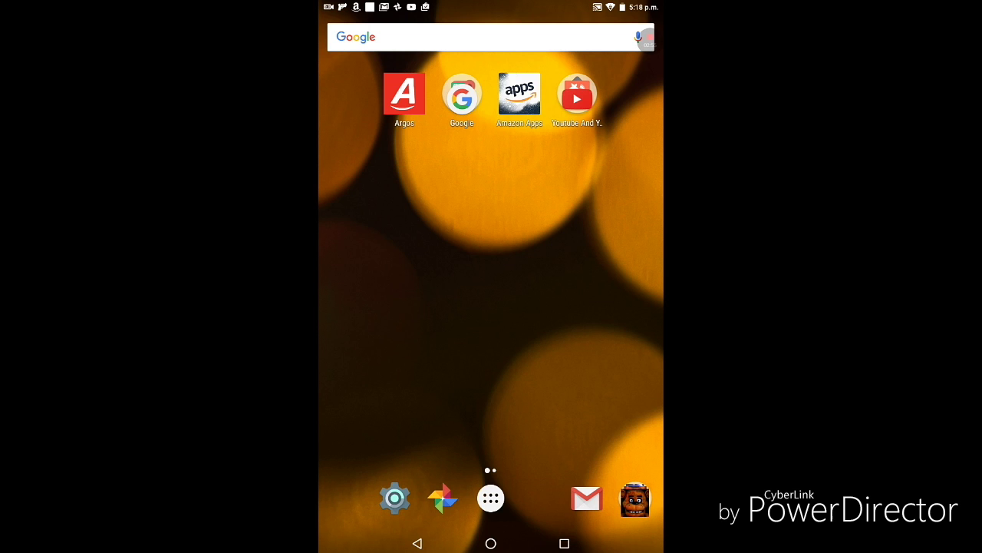
Search Google Play for 'power di' and open PowerDirector Video Editor App.
drag(598, 269, 368, 269)
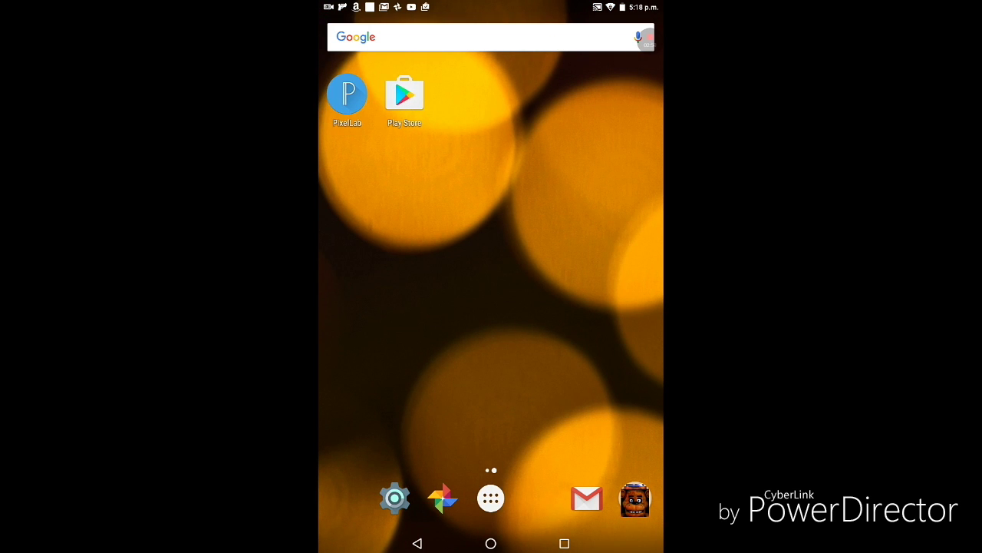
click(405, 94)
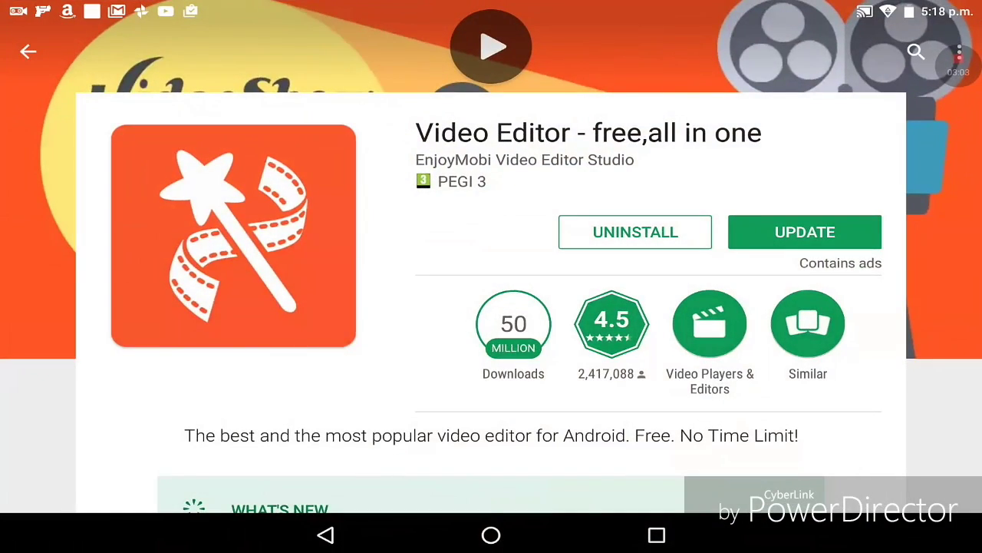
click(916, 52)
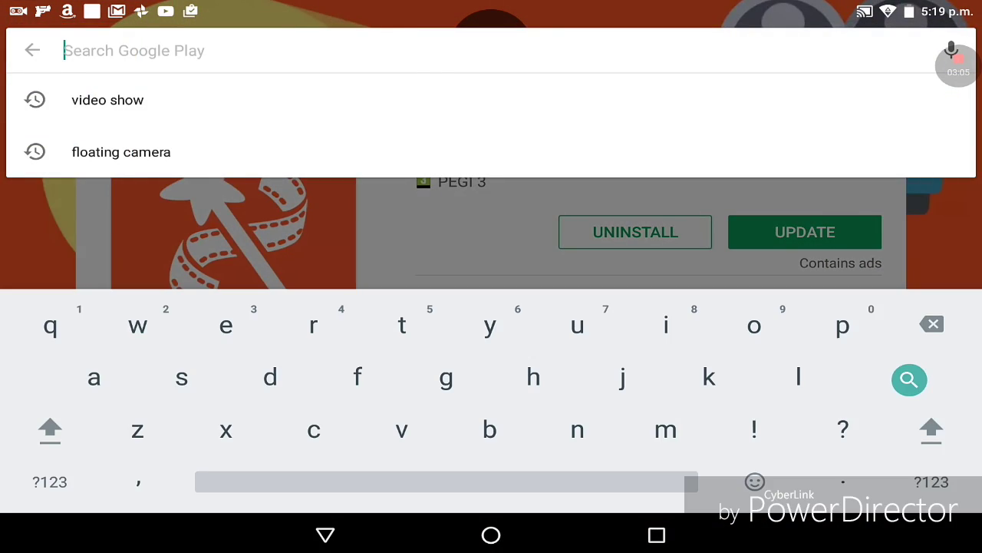
text(pow)
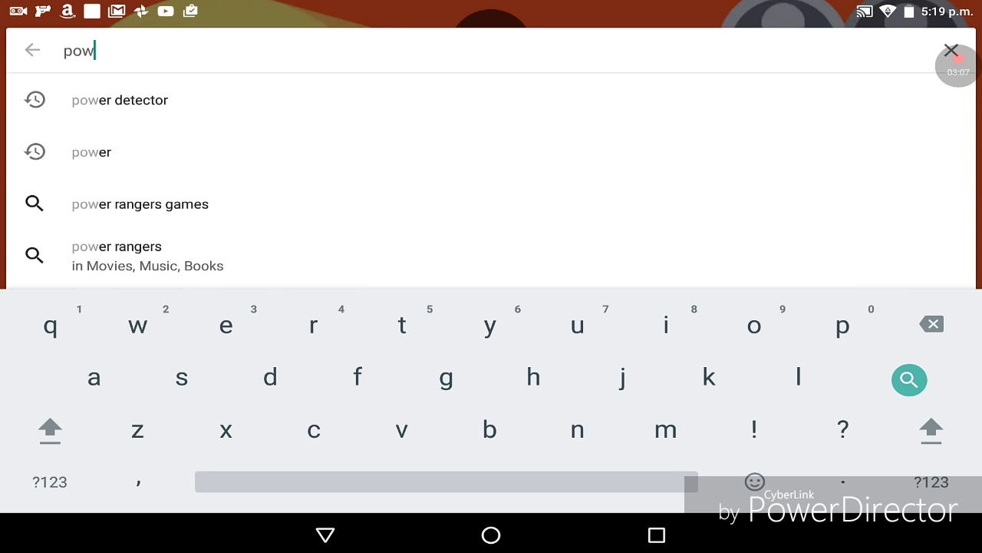
text(er)
text( di)
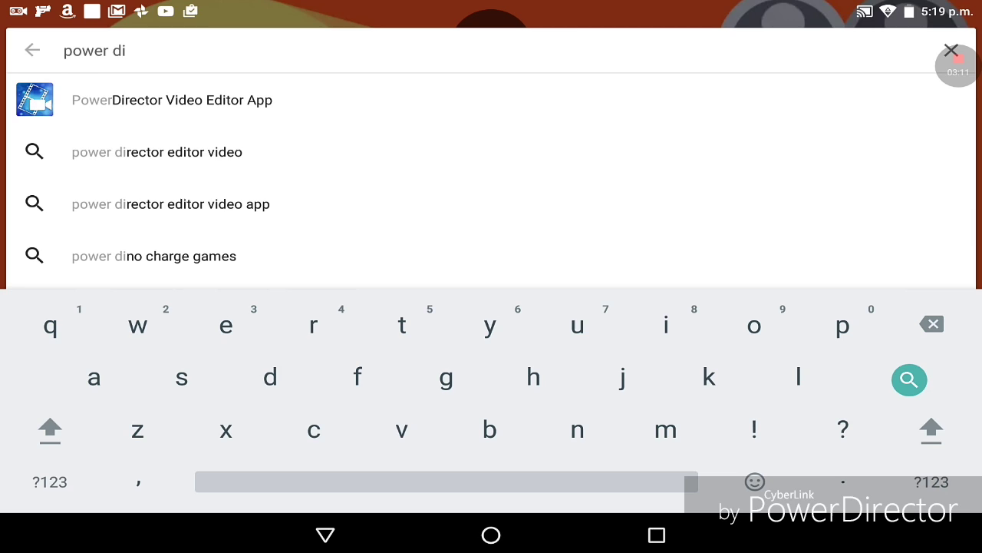
click(172, 100)
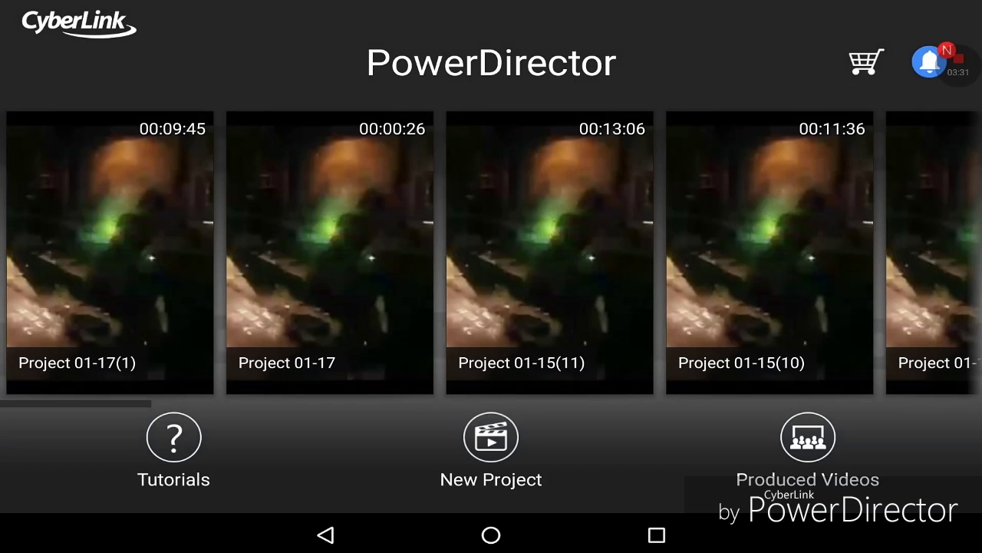
Start a new project and add the last Plants vs. Zombies clip to the timeline.
click(491, 437)
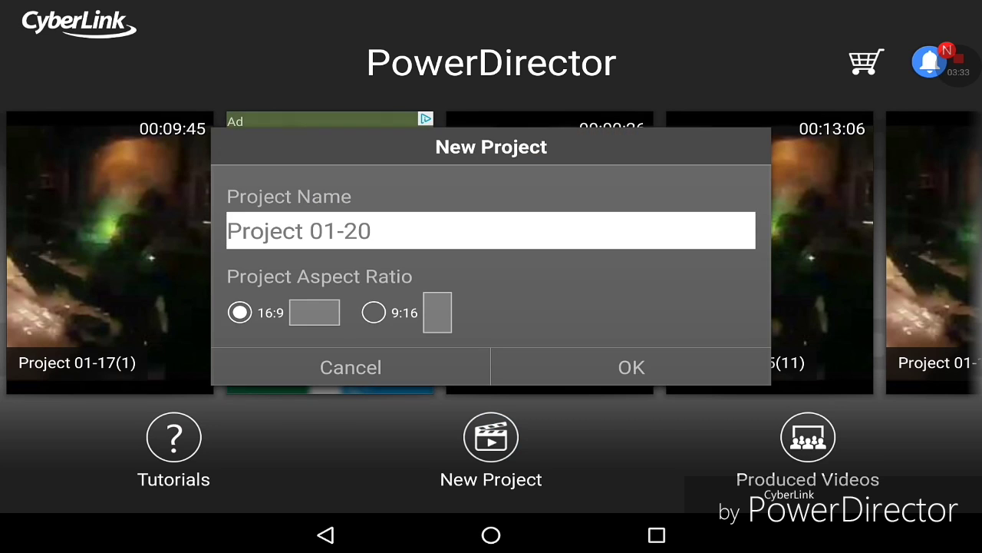
click(631, 366)
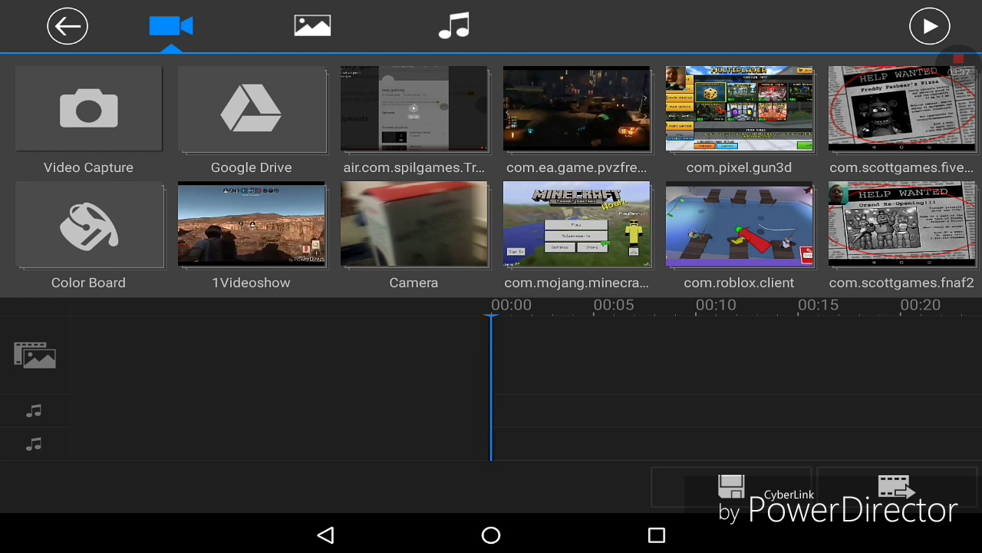
click(576, 109)
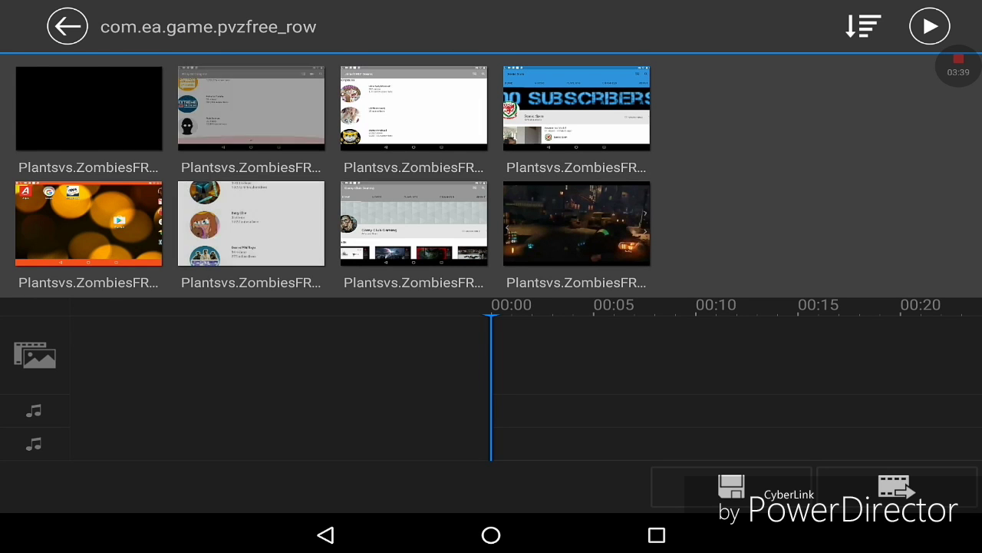
click(577, 223)
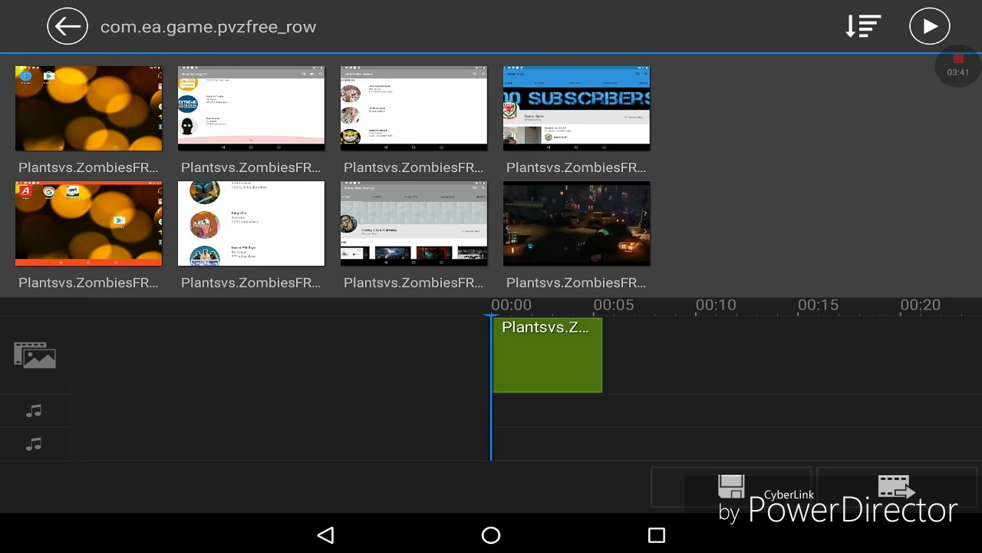
click(68, 26)
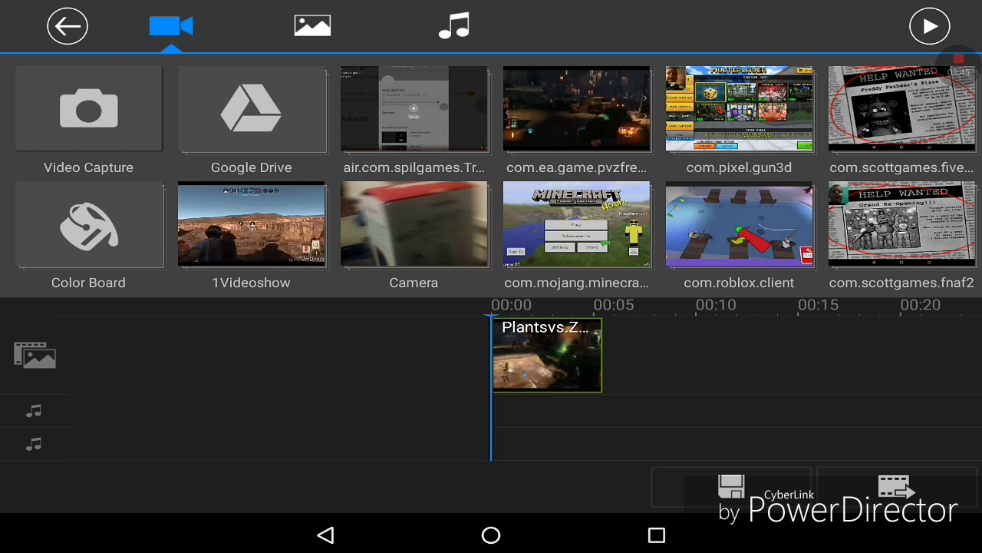
Append two com.pixel.gun3d clips and the first Camera video to the timeline.
click(739, 109)
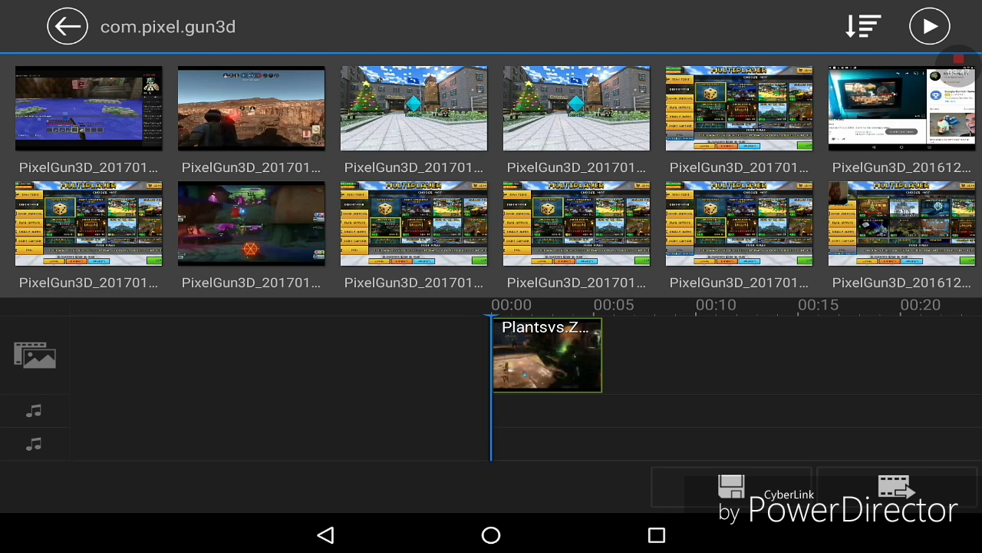
click(251, 223)
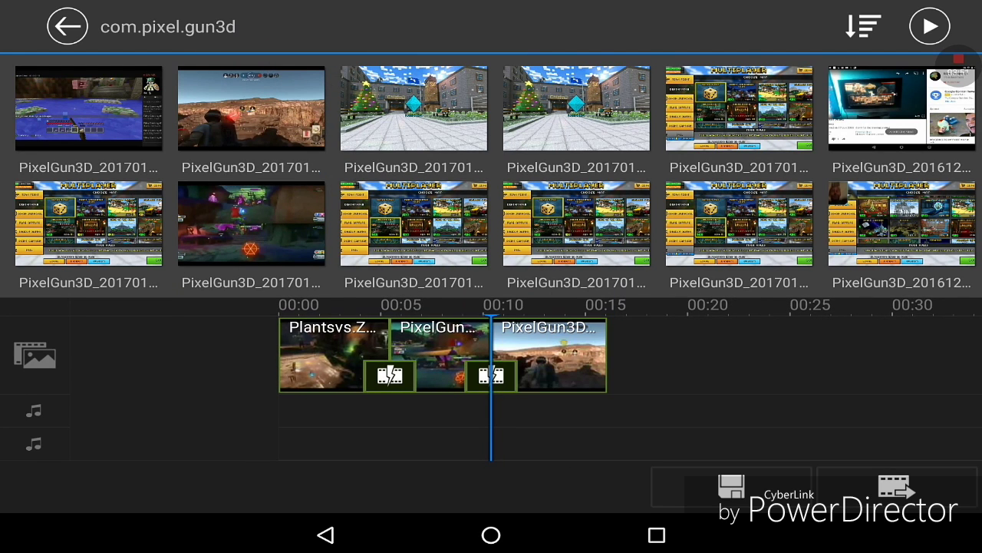
click(88, 108)
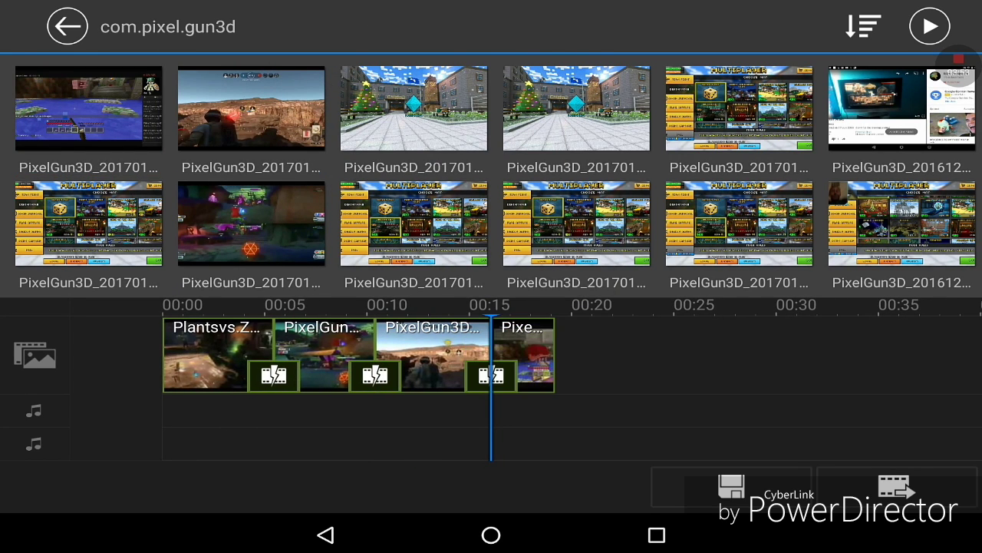
click(66, 27)
scroll(491, 177, right, 1)
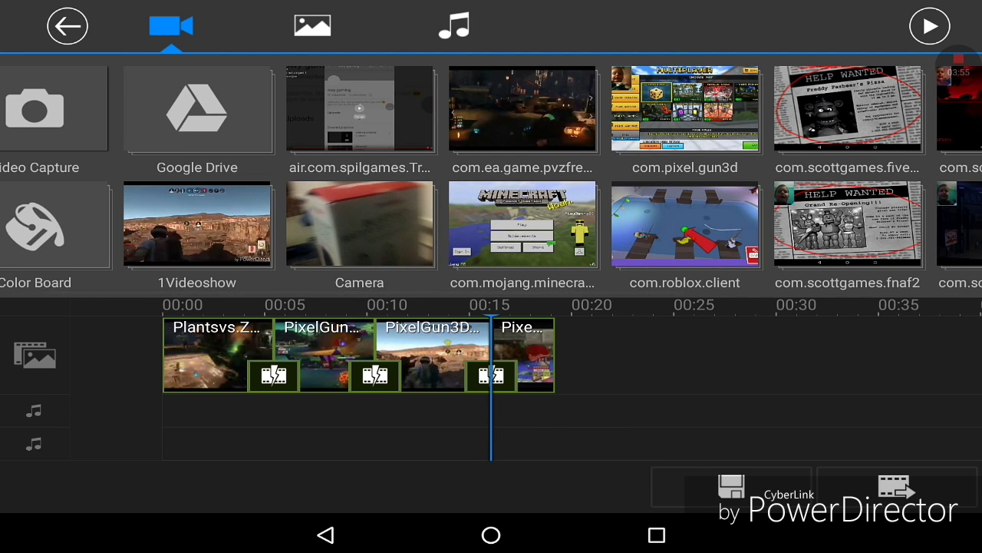
click(359, 224)
click(89, 107)
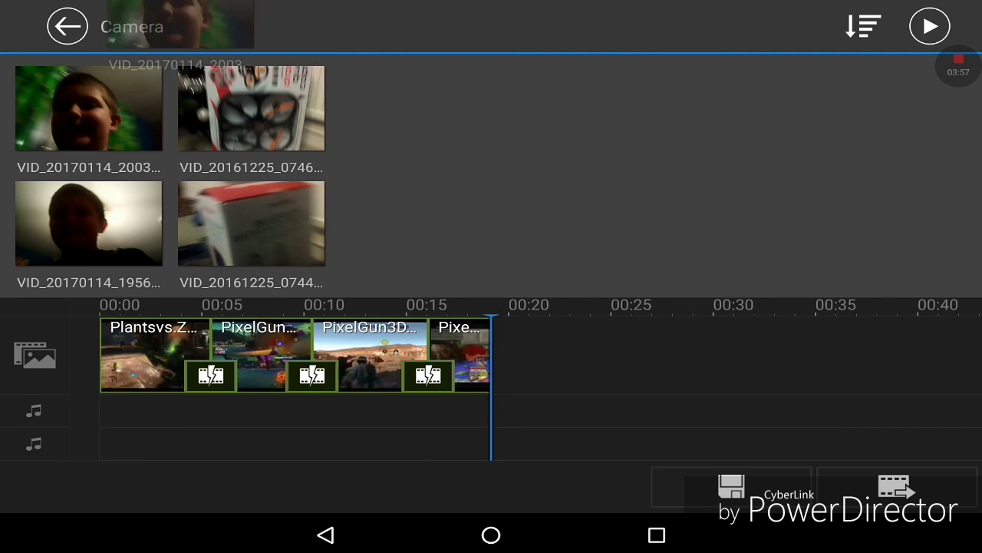
click(67, 27)
Append the yellow RILEYGAMING08 title from the Legend folder to the timeline's end.
scroll(491, 177, right, 3)
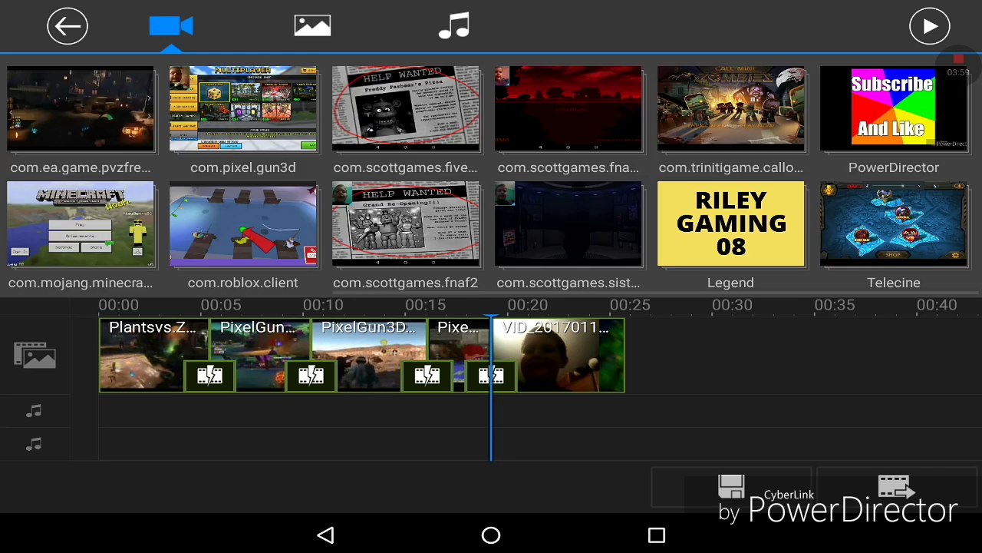
click(731, 224)
click(89, 108)
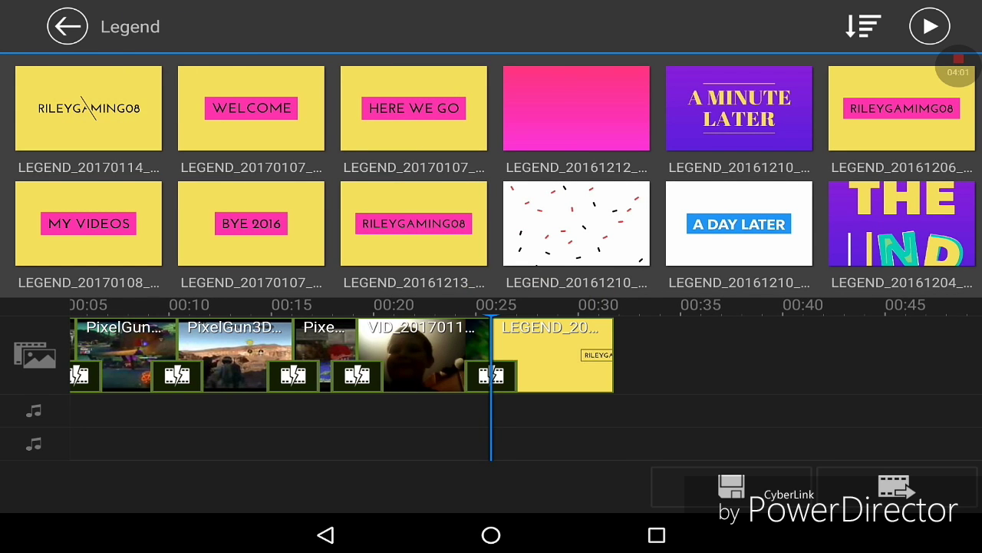
click(66, 26)
drag(537, 353, 368, 353)
Add the Time to travel.m4a track from the music library to the audio track.
click(454, 26)
click(417, 127)
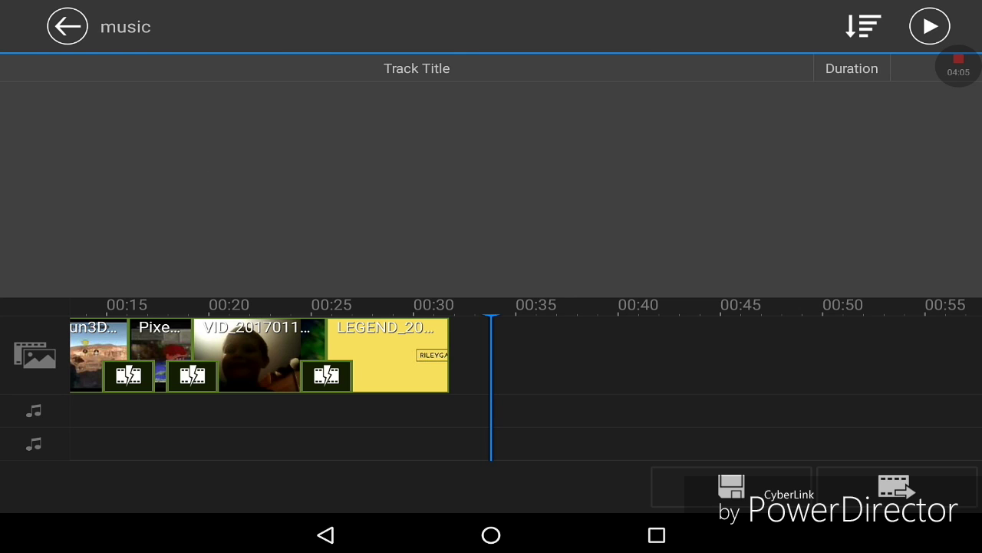
click(111, 211)
click(916, 211)
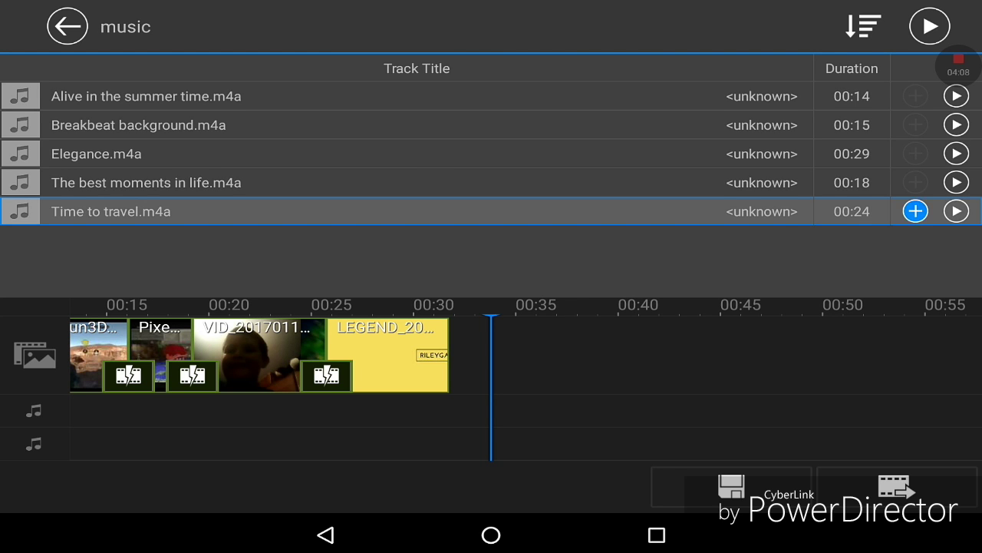
click(67, 26)
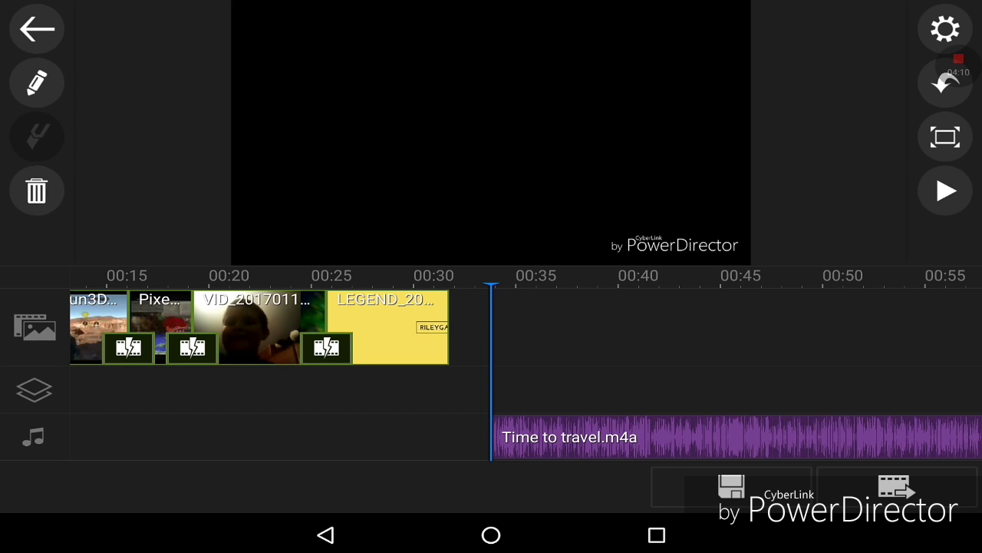
Start the music clip at 00:00, preview the project, and open Produce Video.
drag(568, 437, 115, 437)
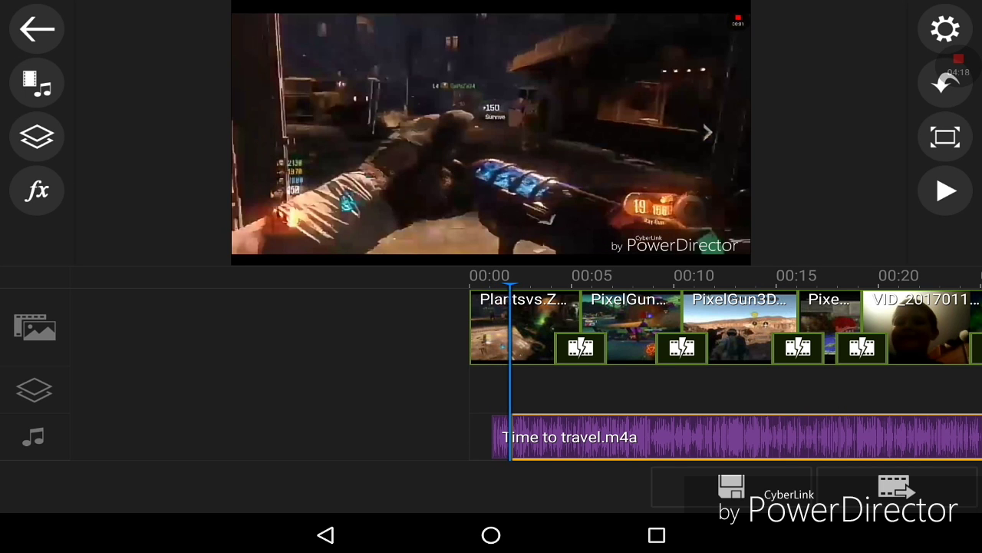
click(945, 191)
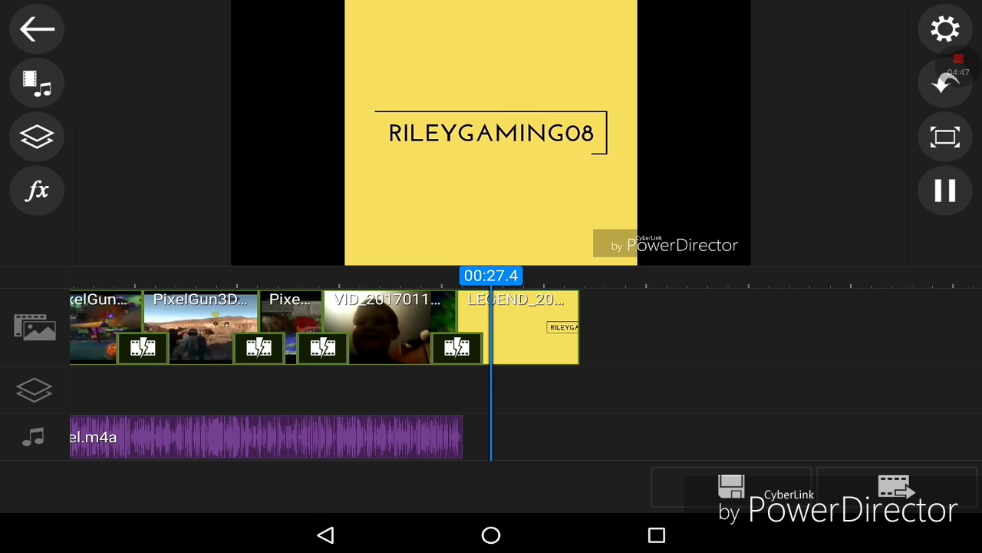
click(894, 487)
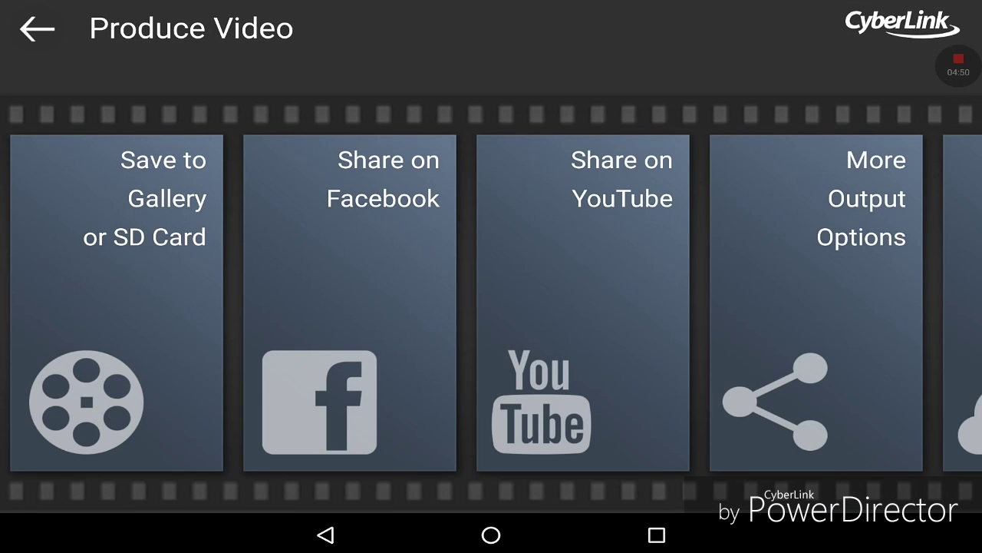
Choose Share on YouTube to show the HD resolution options, then leave PowerDirector.
click(583, 299)
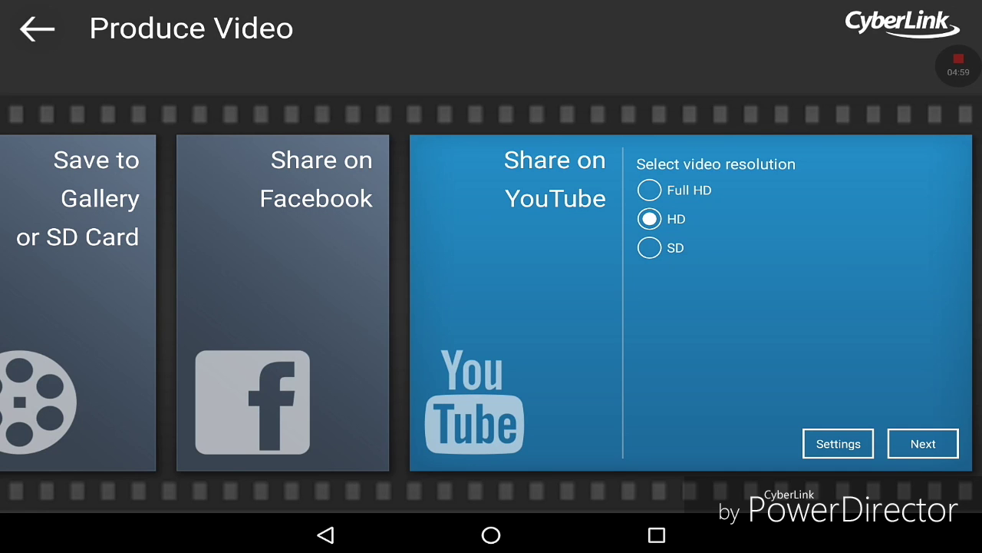
click(491, 534)
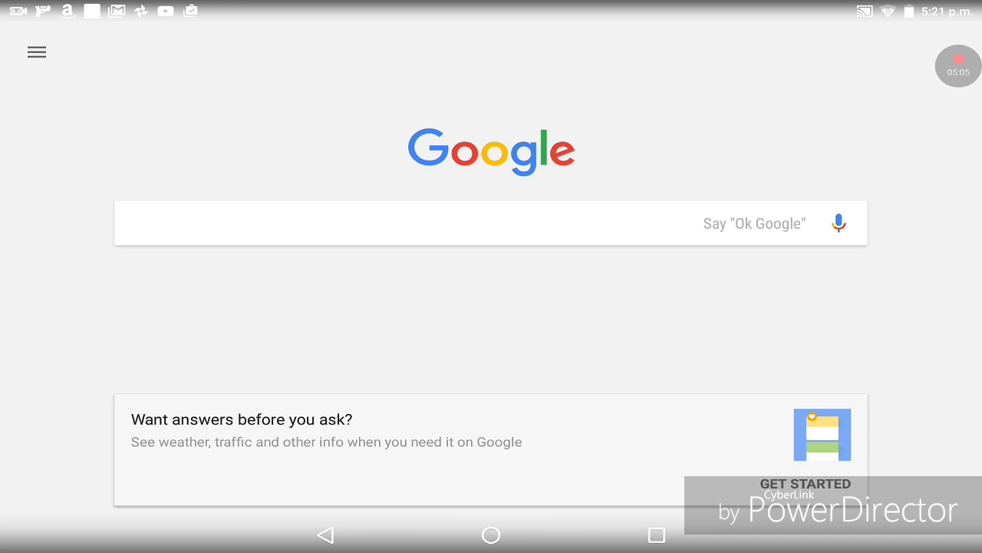
Search the Play Store for 'legend' and open Legend - Animate Text in Video.
click(492, 535)
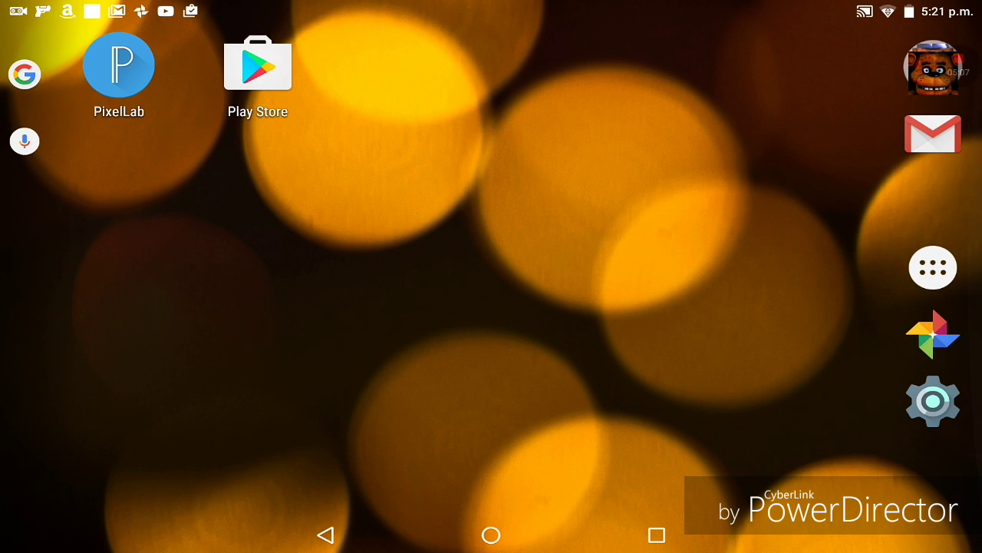
click(257, 67)
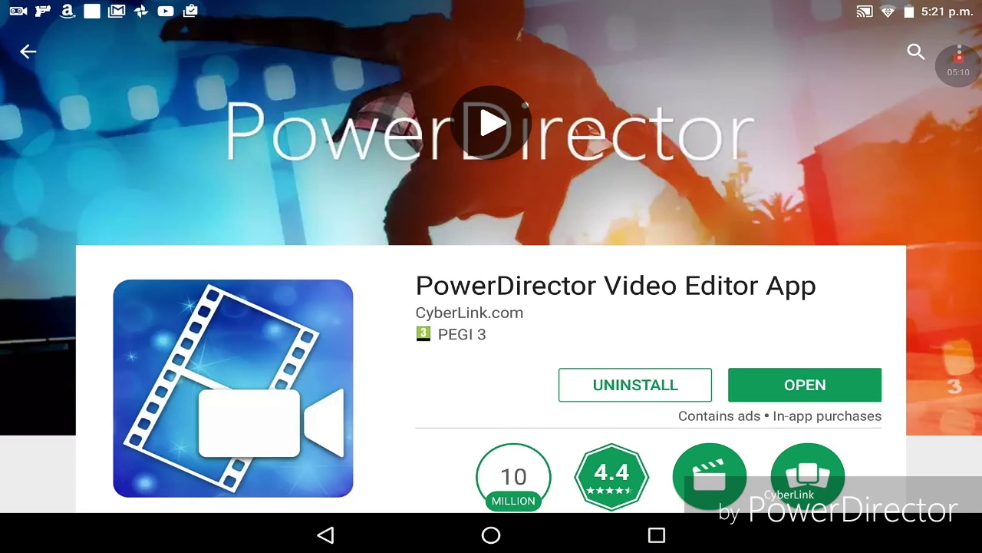
click(917, 51)
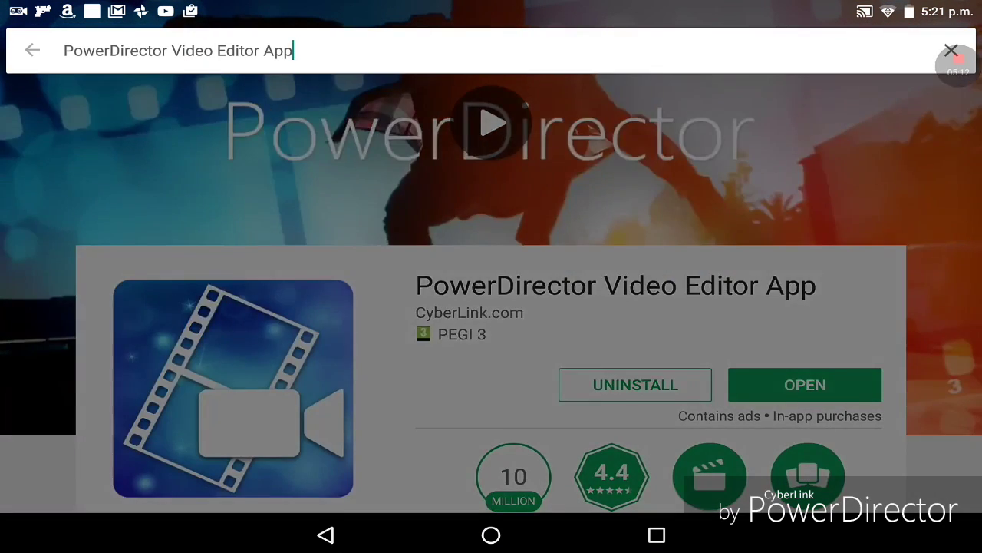
key(BackSpace)
key(BackSpace)
key(BackSpace)
key(BackSpace)
key(BackSpace)
key(BackSpace)
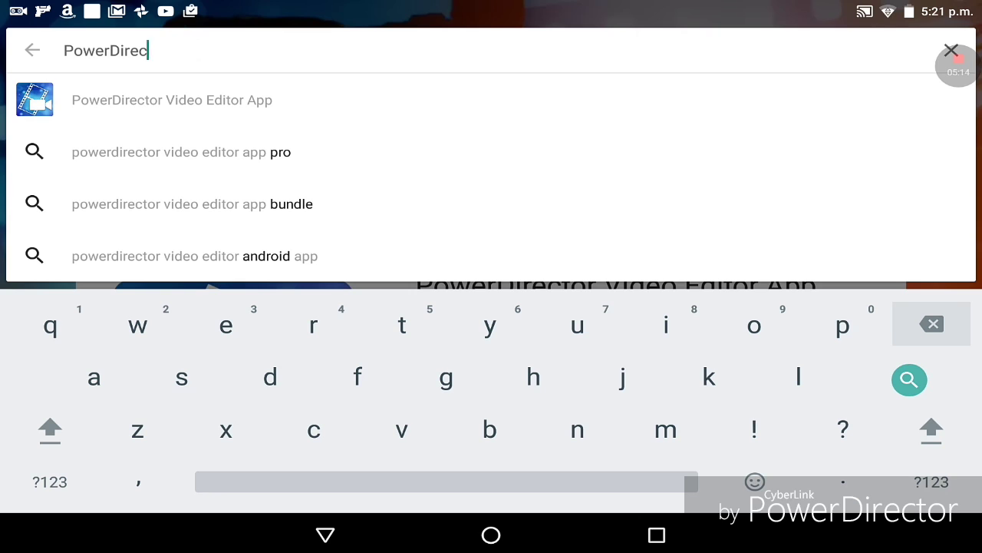
key(BackSpace)
key(BackSpace)
key(BackSpace)
text(le)
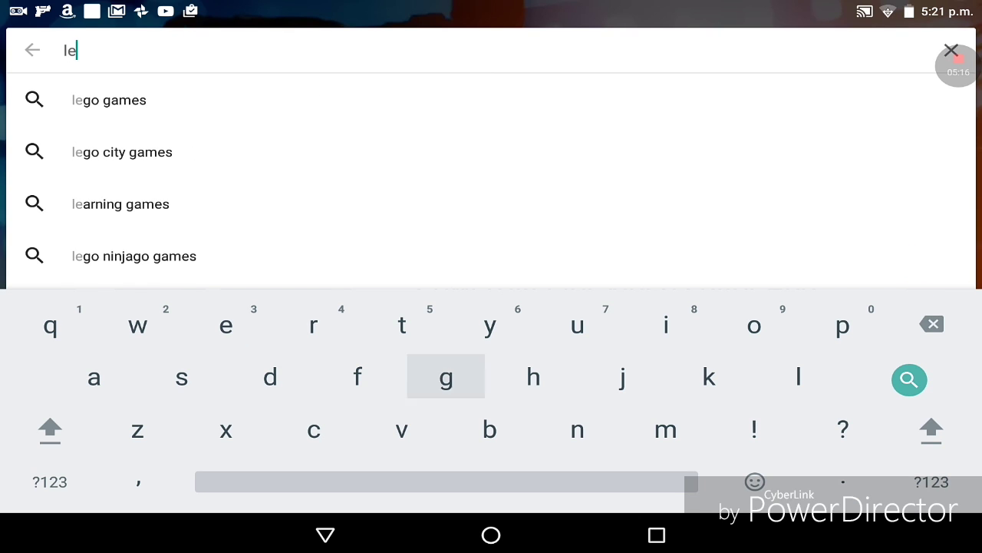
text(gend)
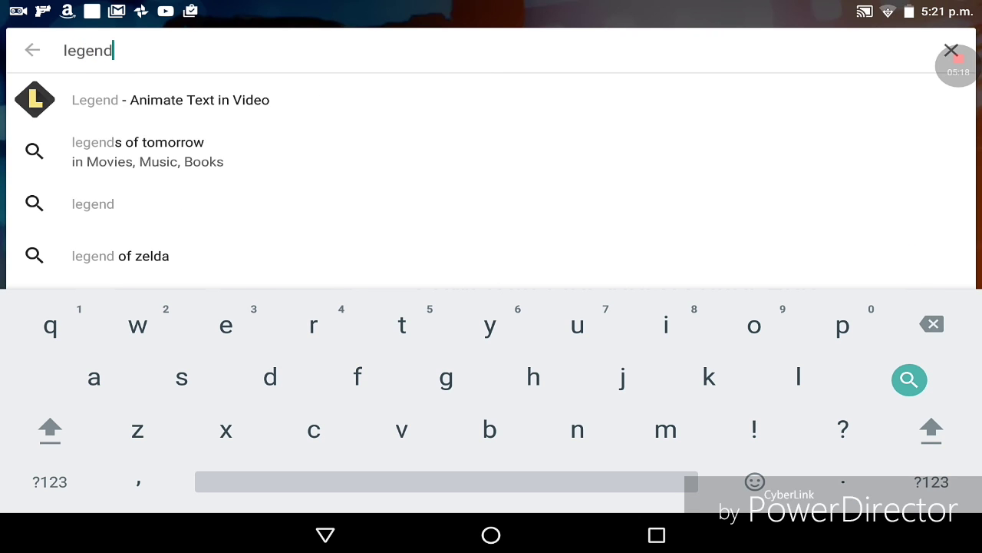
key(Return)
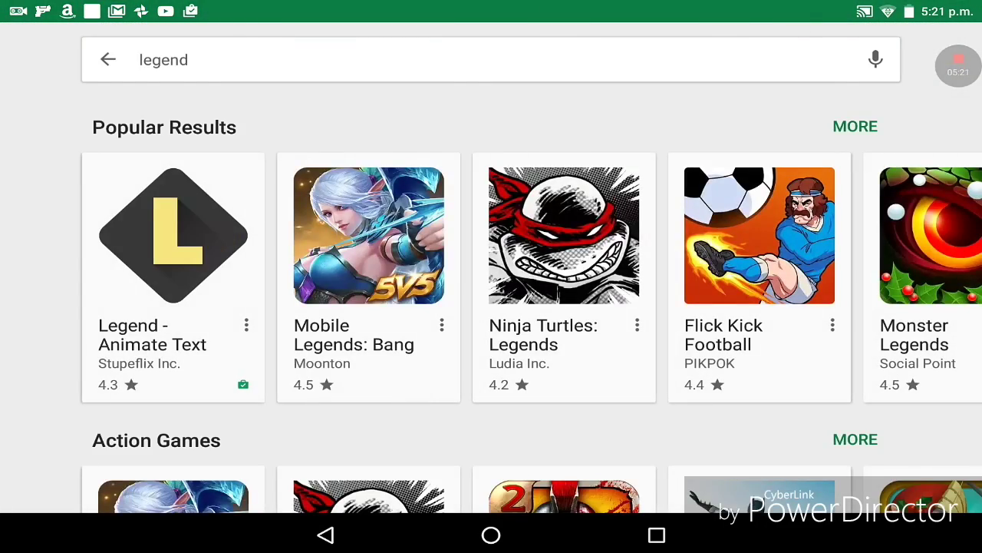
click(173, 235)
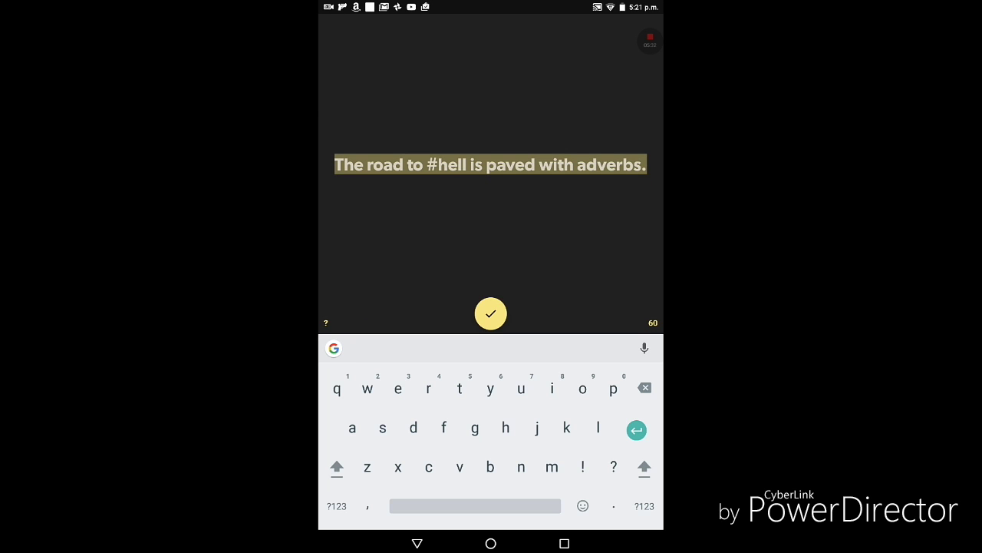
Enter the title text RileyGaming08 in capitals using the keyboard suggestion.
click(336, 467)
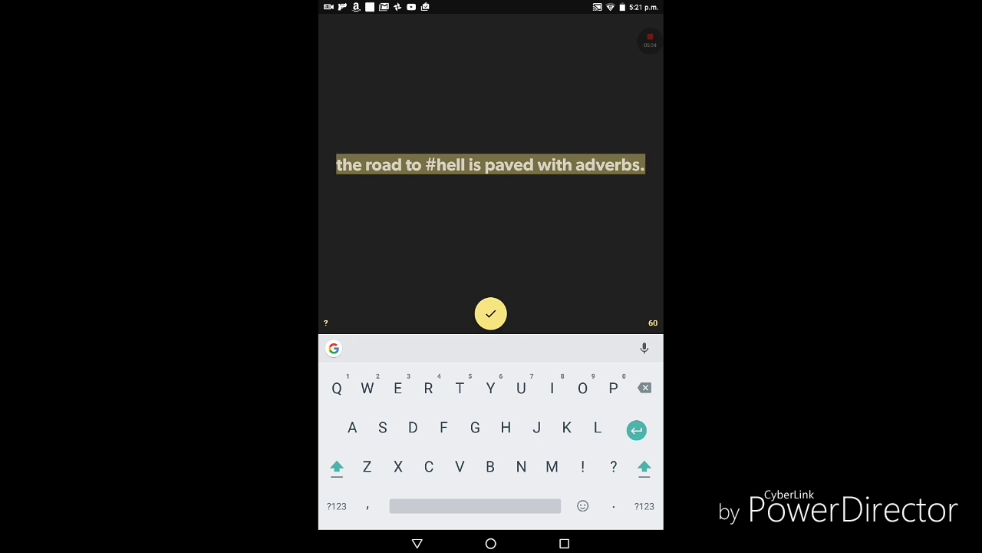
text(Ri)
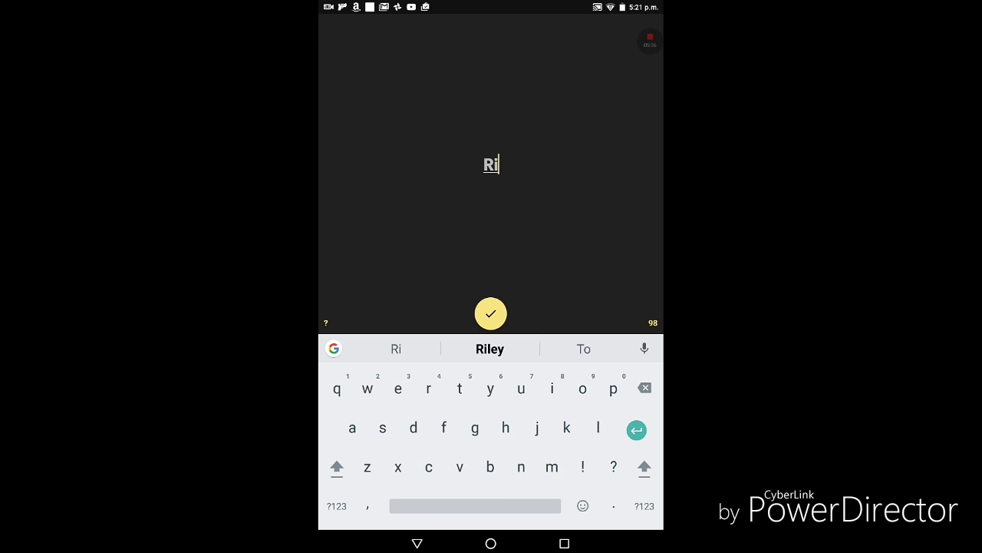
text(l)
click(583, 348)
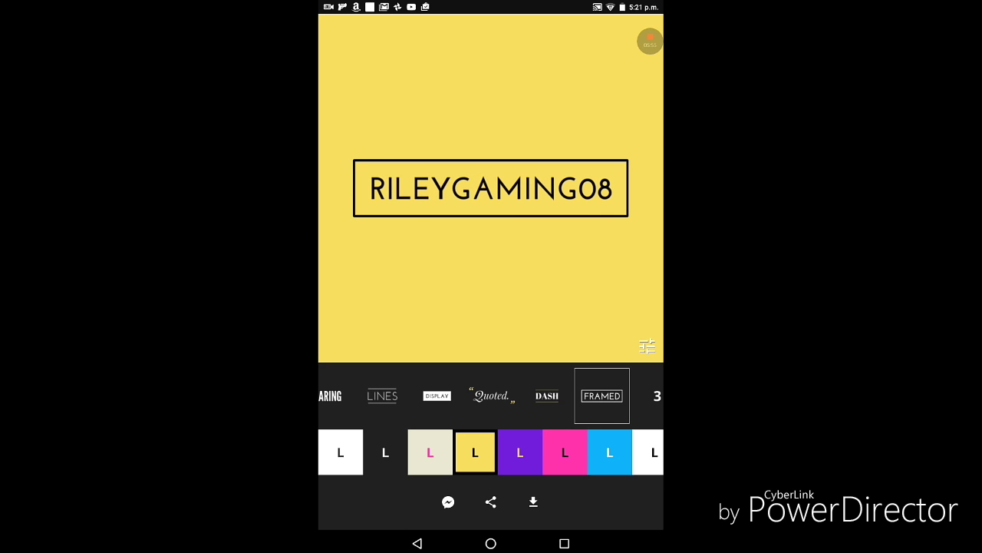
Save the framed RILEYGAMING08 title as an mp4 video and go to the home screen.
click(534, 501)
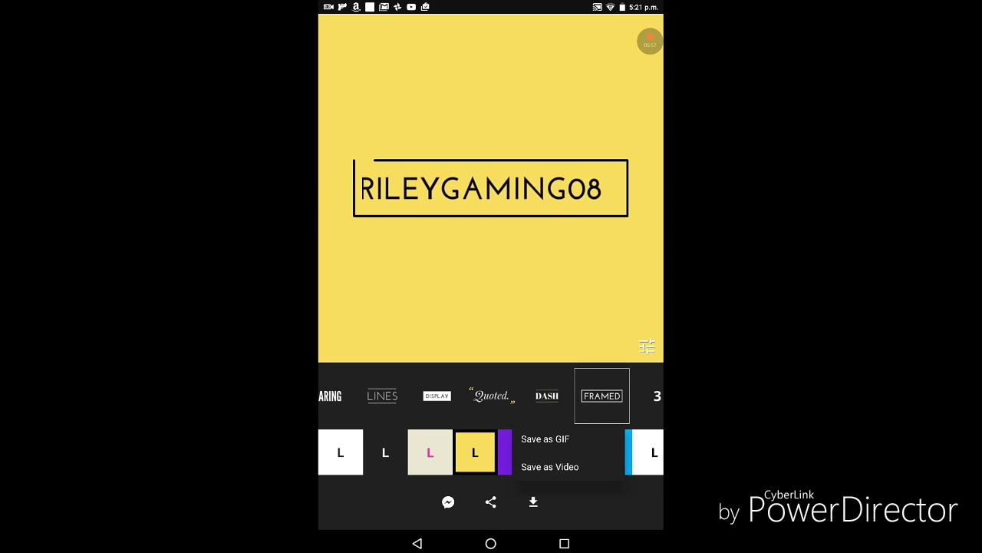
click(550, 466)
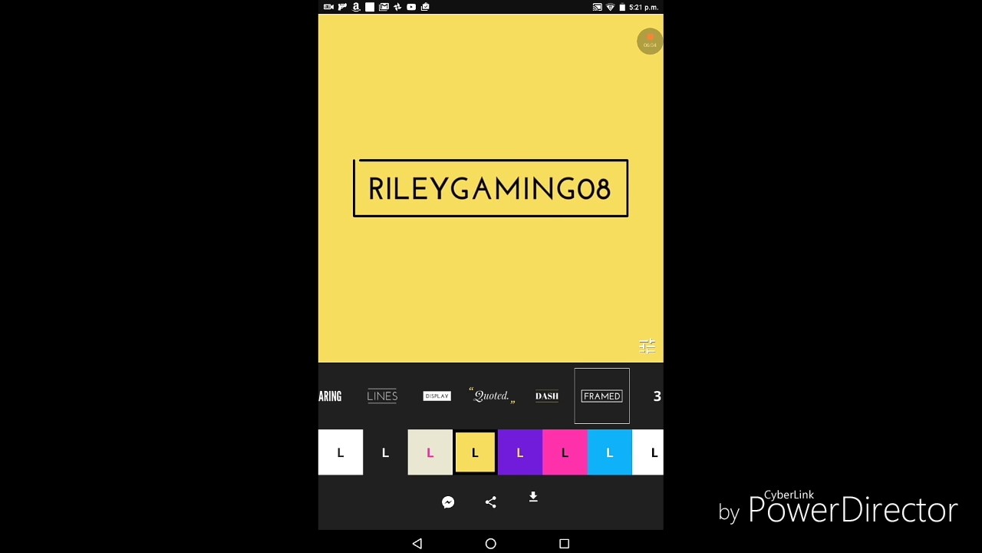
click(491, 543)
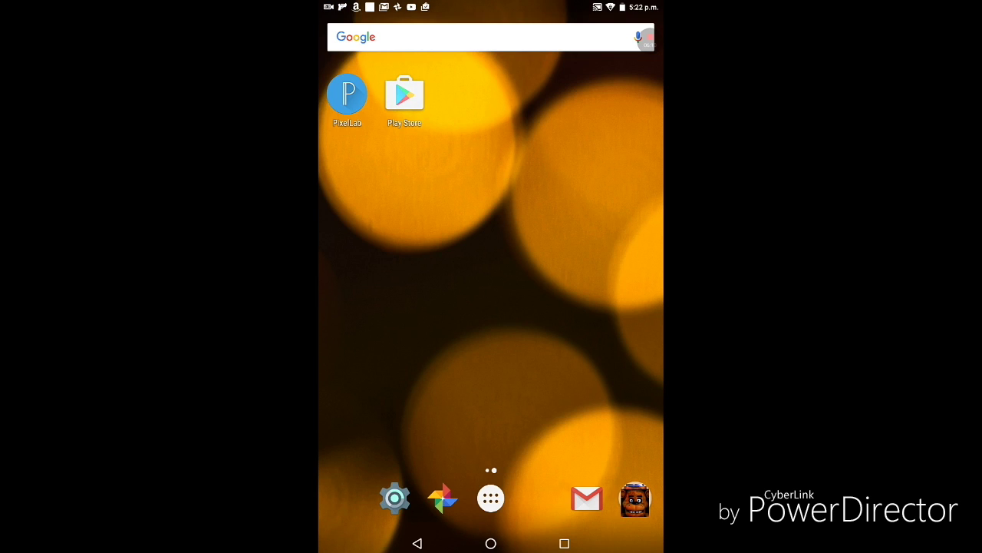
Search the Play Store for 'pixlelab' and open PixelLab - Text on pictures.
click(404, 94)
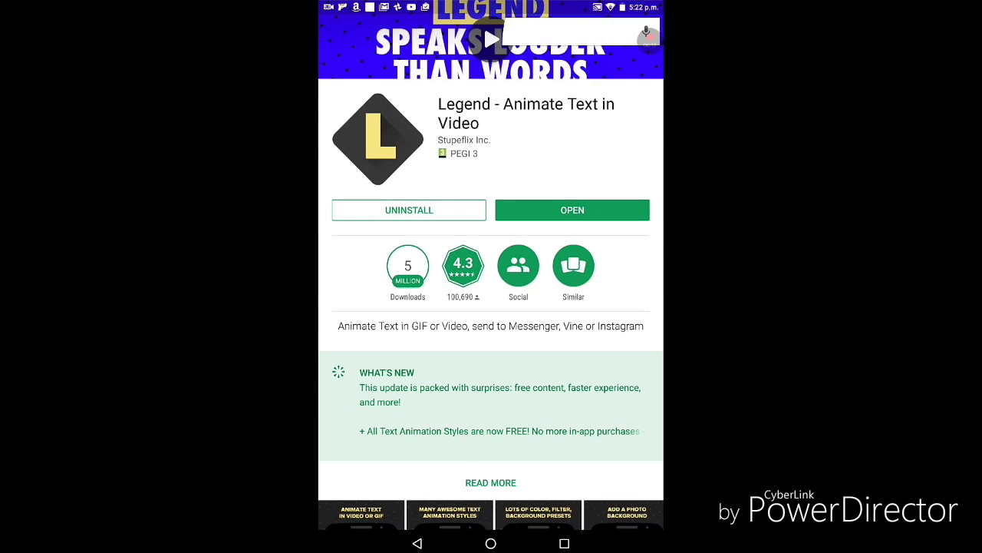
click(491, 35)
text(p)
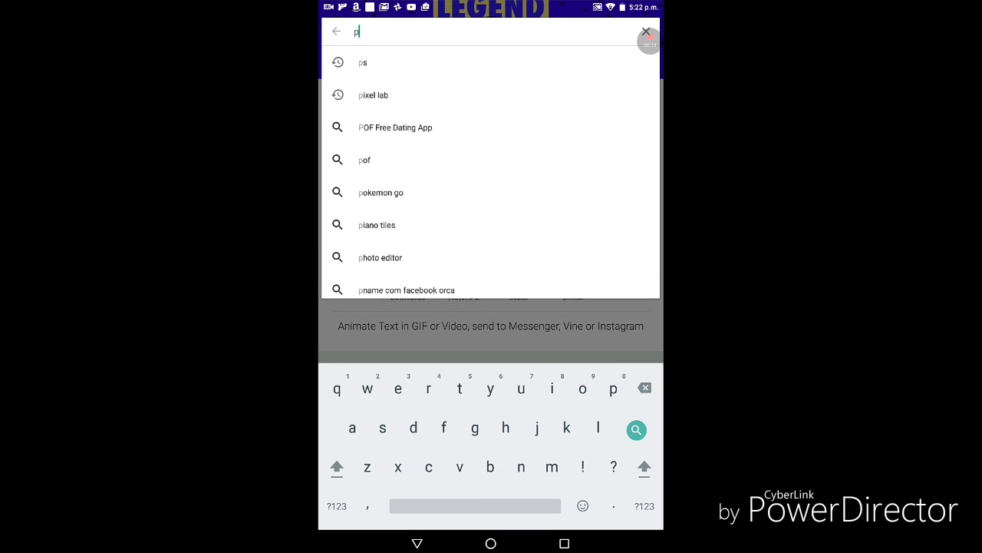
text(ixl)
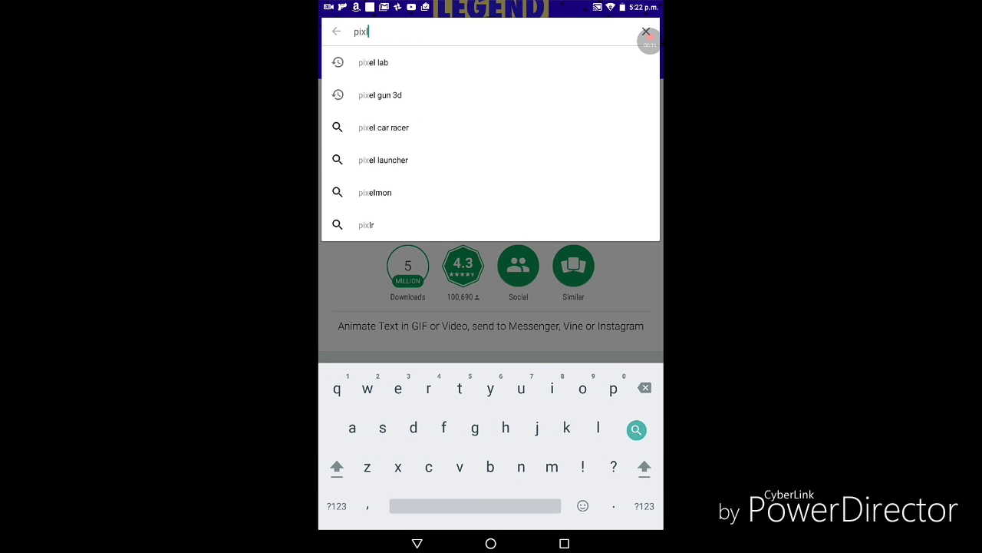
text(r)
key(BackSpace)
key(BackSpace)
text(le)
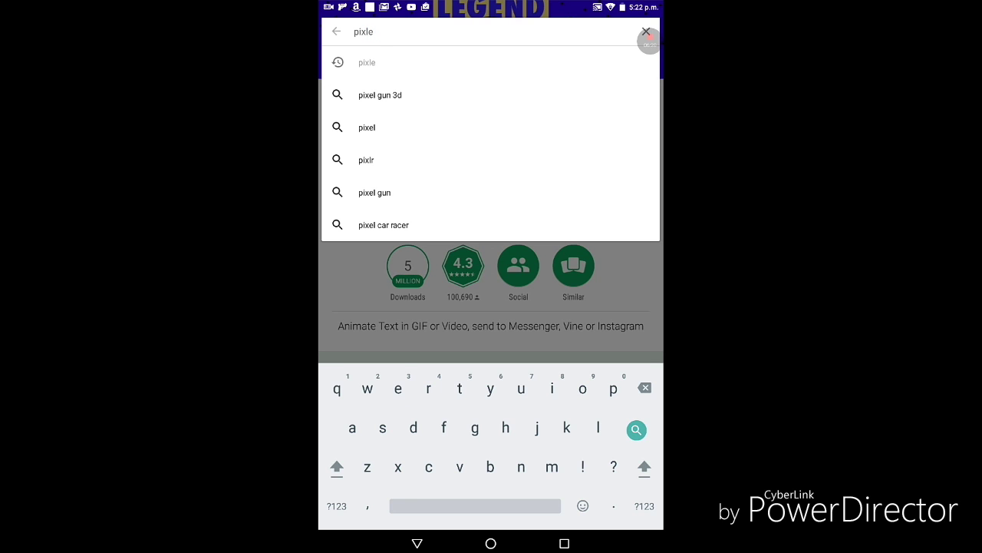
text(la)
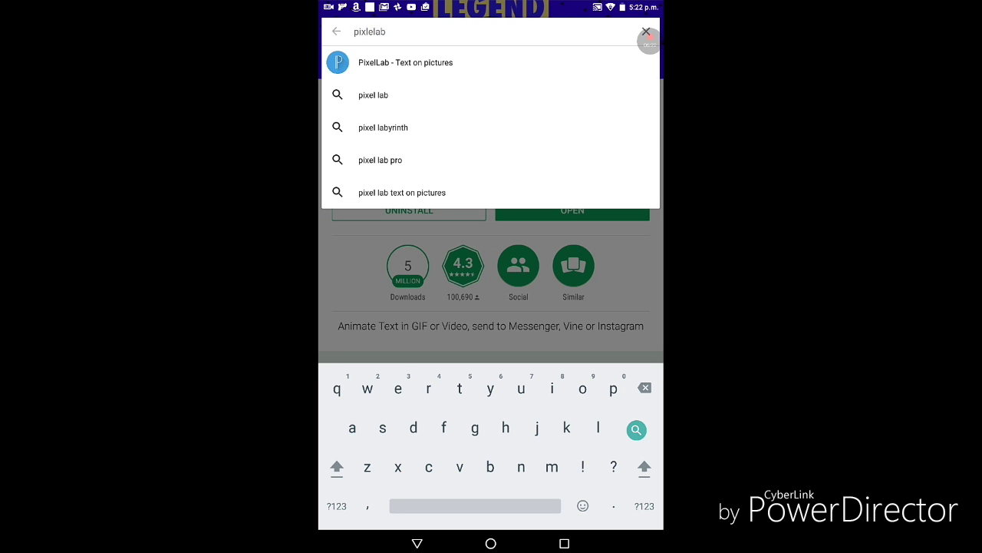
text(b)
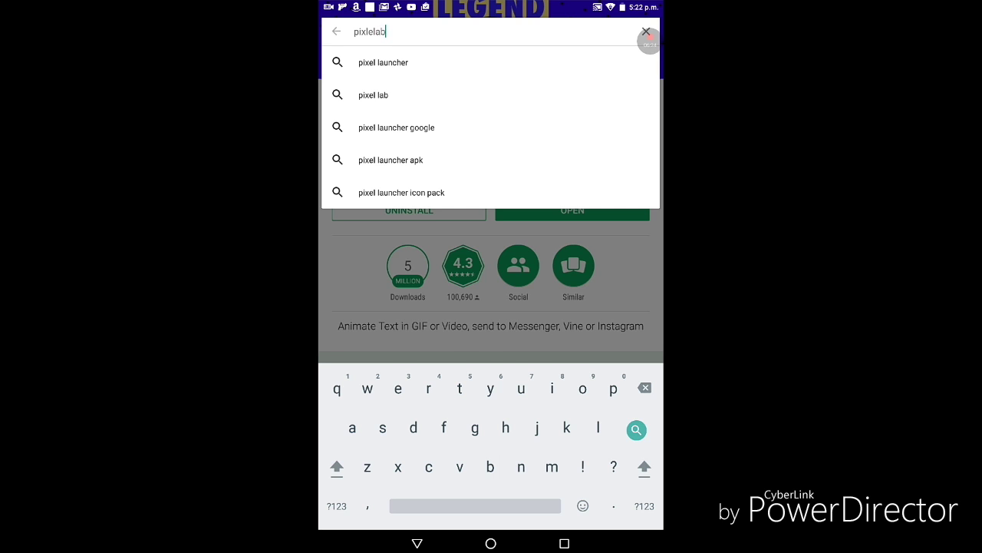
key(Return)
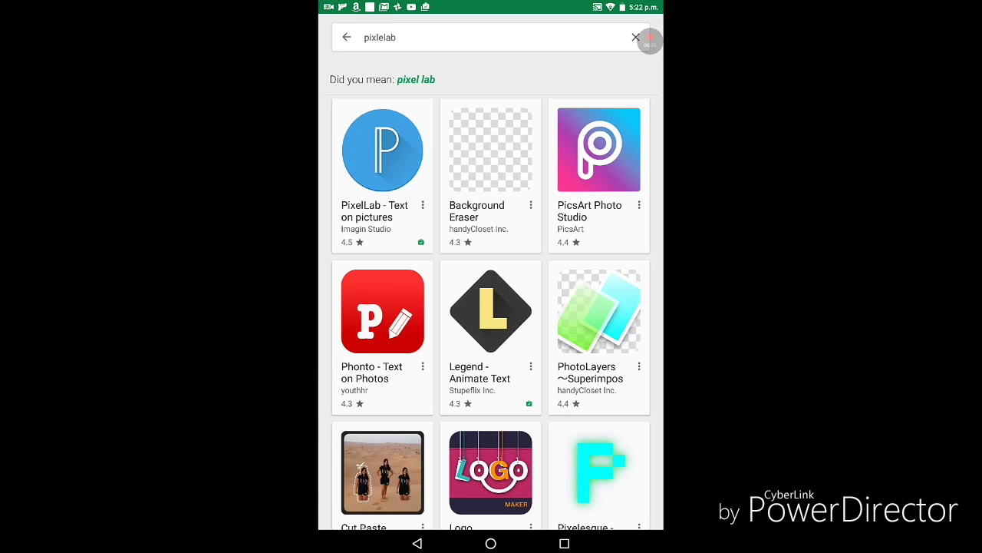
click(382, 150)
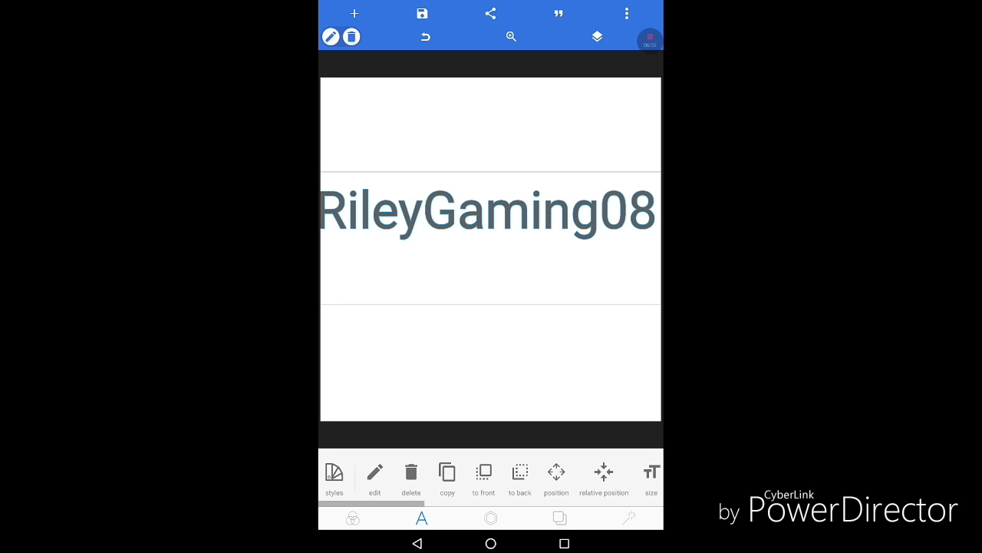
Drag the RileyGaming08 text down the canvas, then nudge it back upward.
mouse_move(487, 211)
mouse_down()
mouse_move(467, 214)
mouse_move(503, 243)
mouse_move(453, 372)
mouse_up()
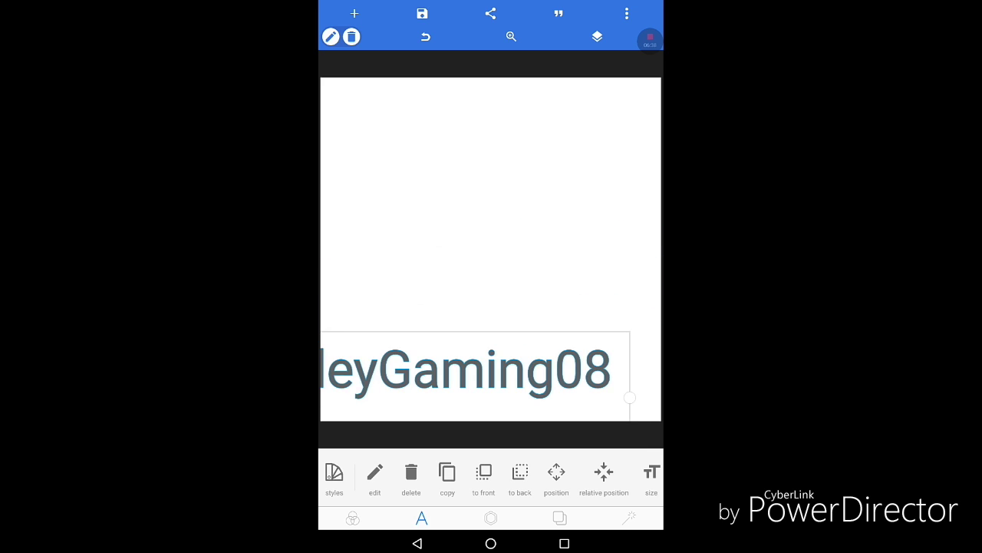
mouse_move(468, 370)
mouse_down()
mouse_move(535, 301)
mouse_move(481, 285)
mouse_move(515, 263)
mouse_move(503, 303)
mouse_move(484, 241)
mouse_move(499, 210)
mouse_move(516, 215)
mouse_move(486, 326)
mouse_move(531, 199)
mouse_move(512, 230)
mouse_up()
Undo the text move and apply the MEME preset, confirming the replacement.
click(425, 36)
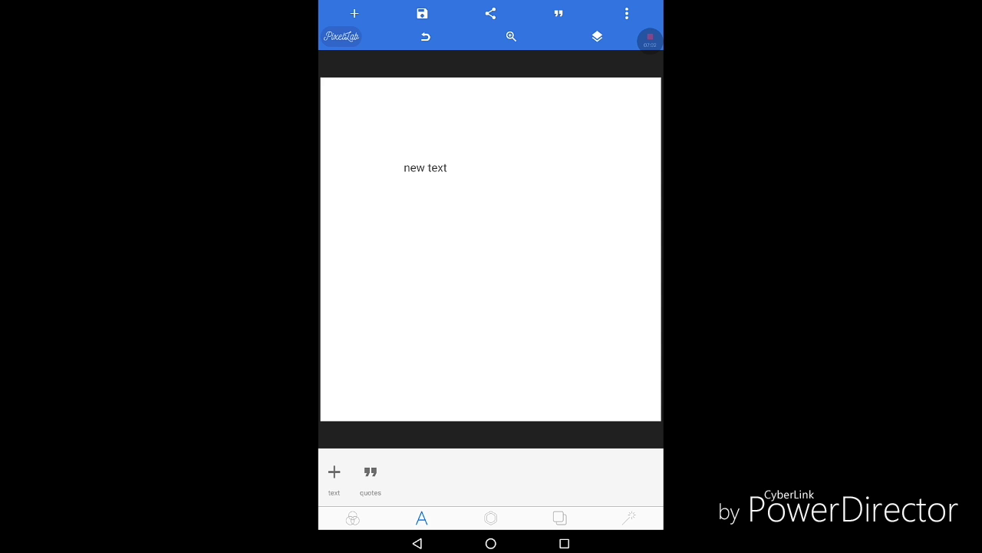
click(352, 518)
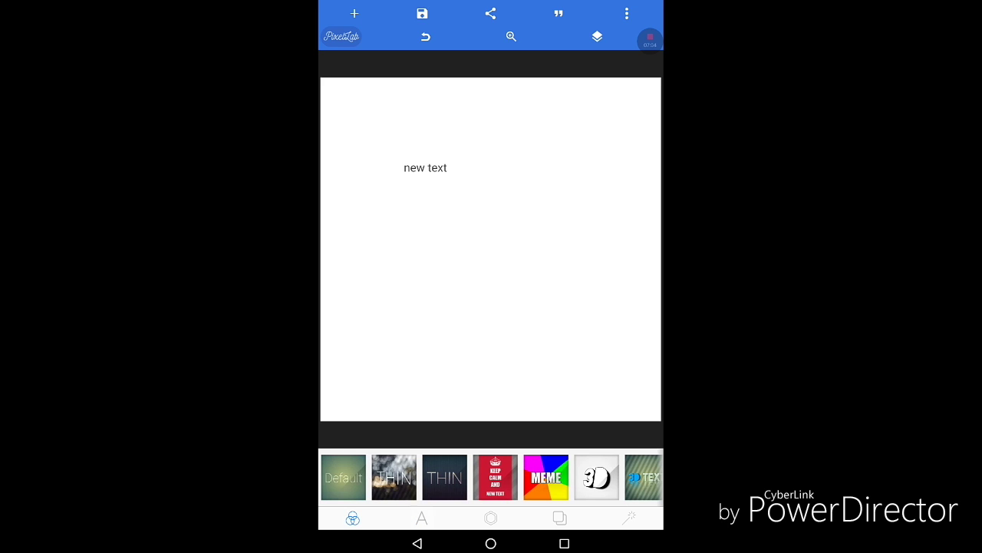
click(421, 518)
click(353, 518)
click(545, 477)
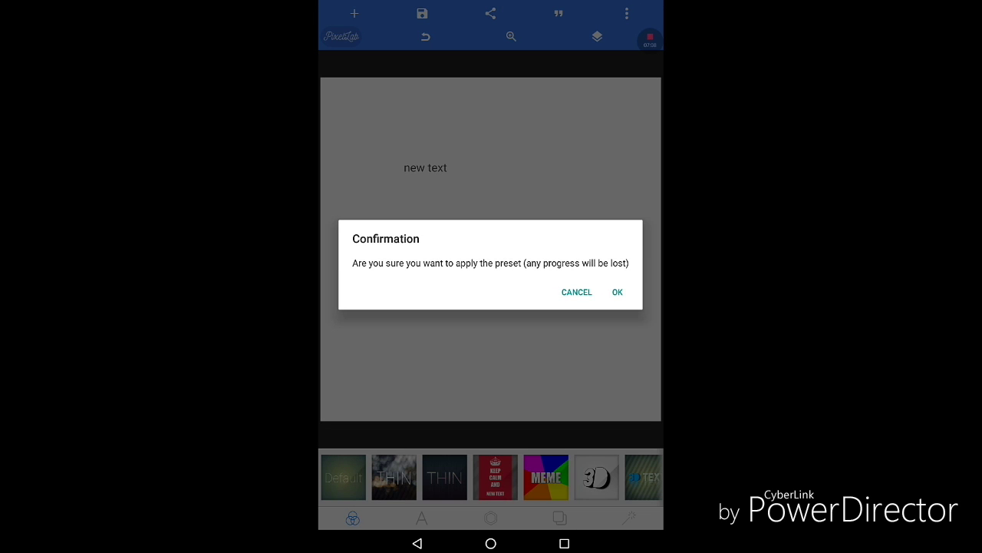
click(617, 292)
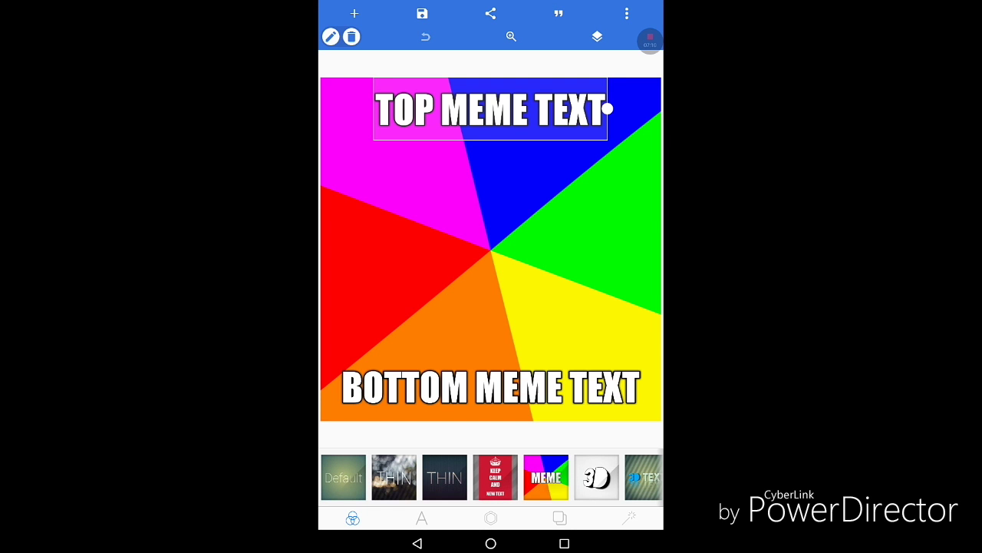
click(421, 518)
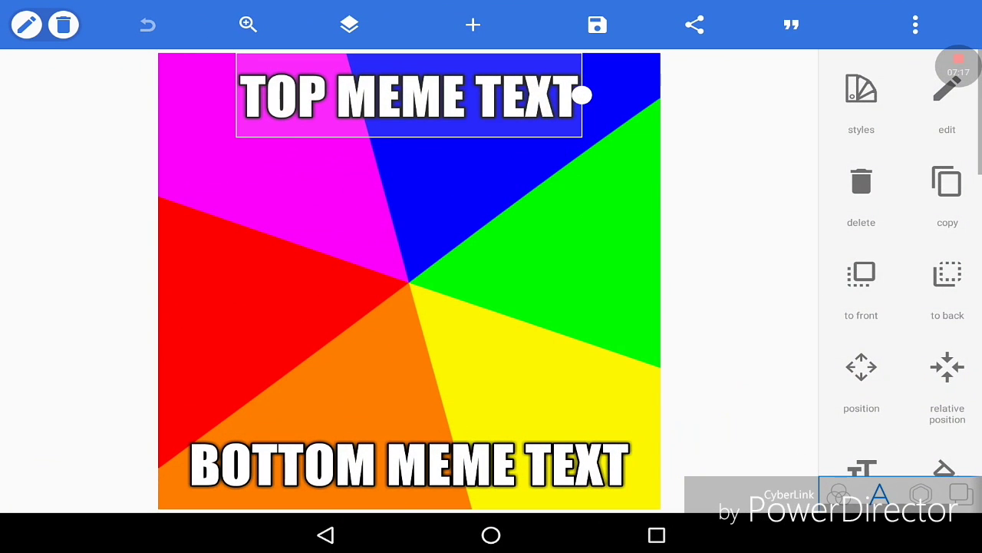
Enlarge the BOTTOM MEME TEXT caption to about size 124 and shift it up slightly.
scroll(904, 261, down, 2)
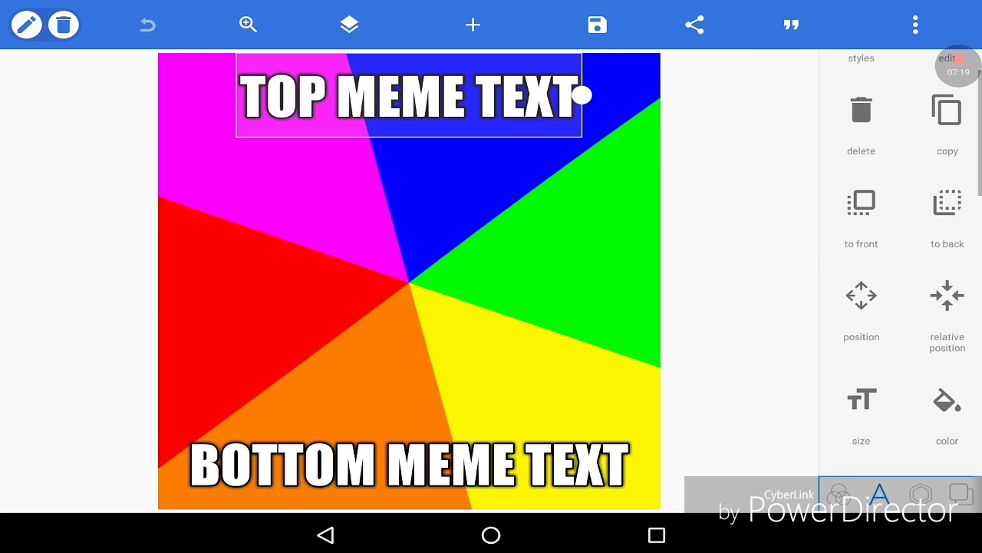
scroll(904, 261, down, 1)
scroll(904, 261, up, 1)
scroll(904, 261, up, 1)
scroll(904, 261, down, 2)
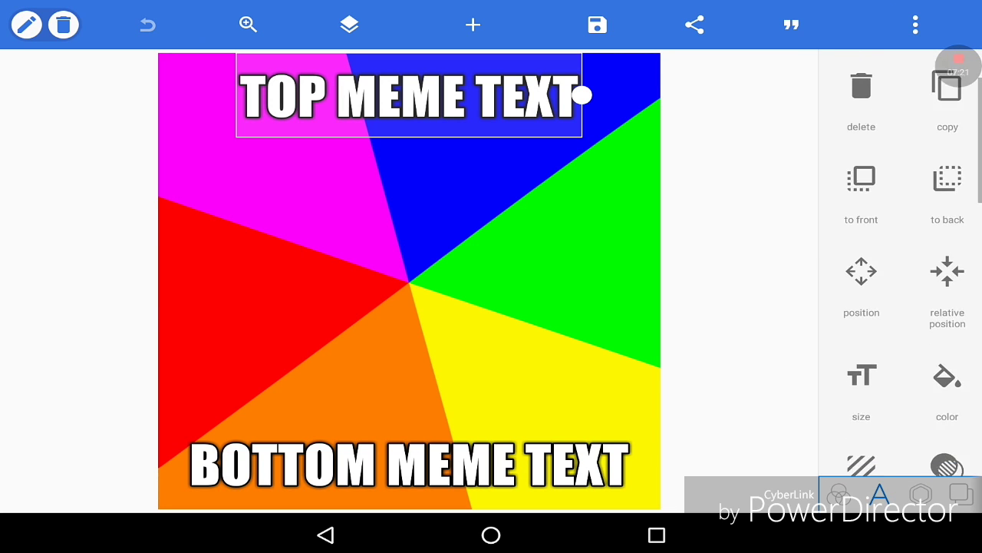
scroll(904, 261, down, 2)
drag(409, 94, 331, 94)
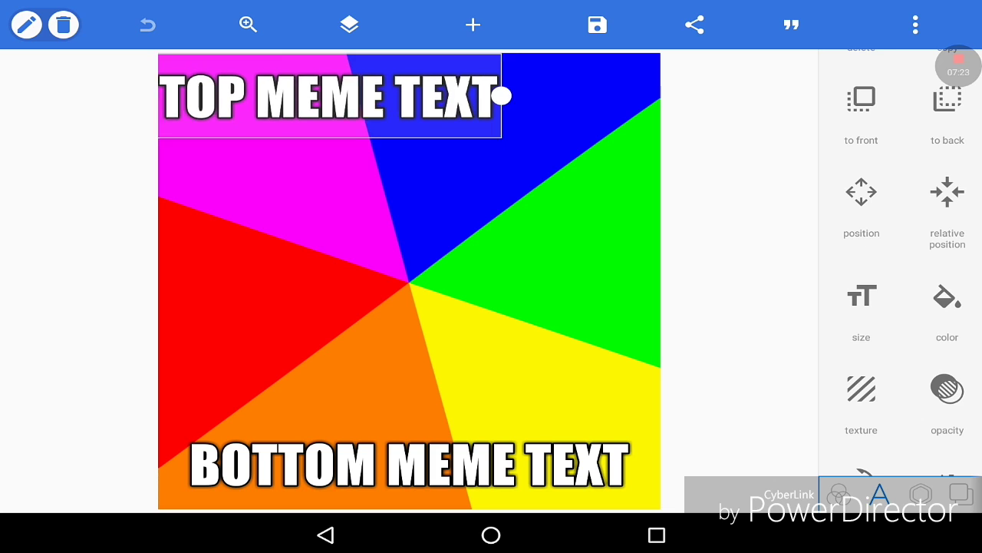
mouse_move(409, 464)
mouse_down()
mouse_move(365, 465)
mouse_move(380, 468)
mouse_up()
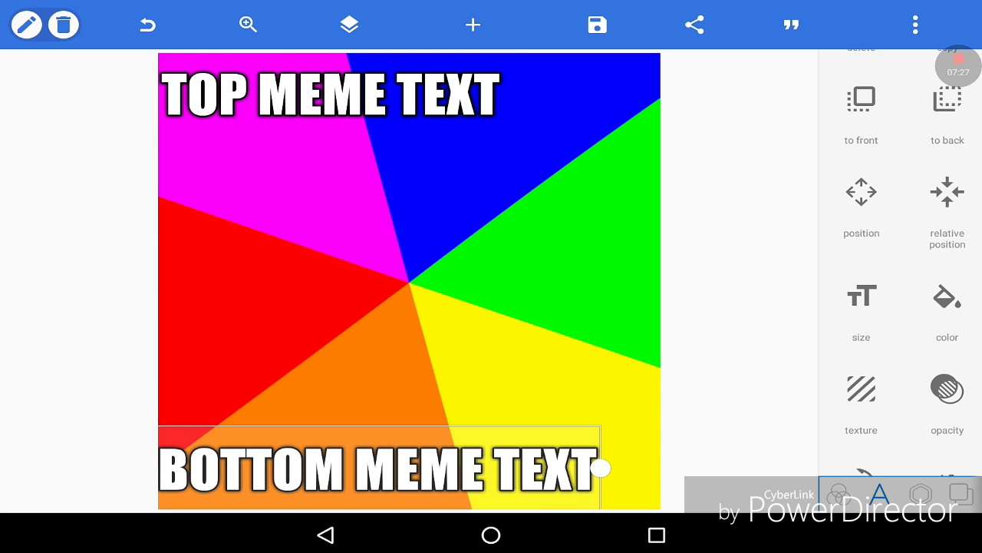
click(861, 299)
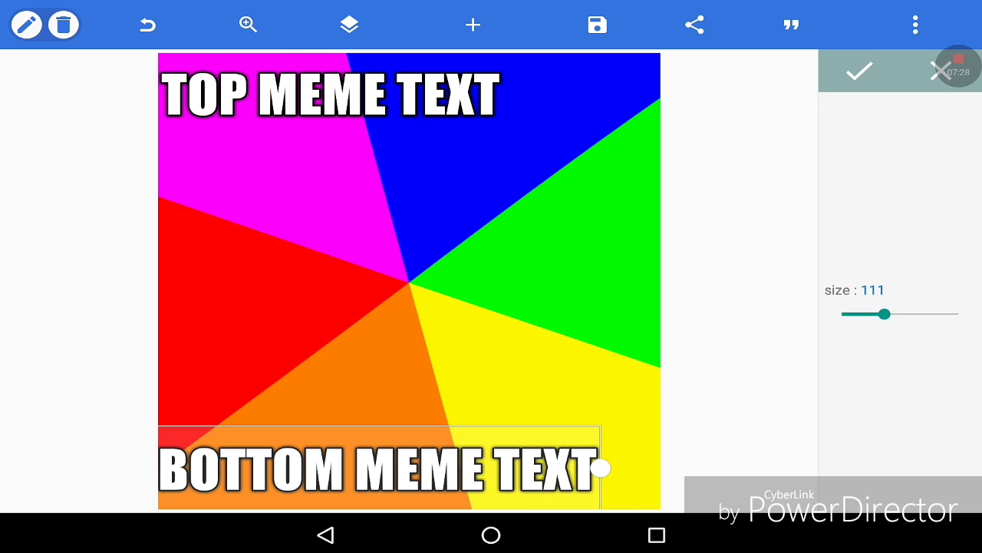
mouse_move(883, 314)
mouse_down()
mouse_move(959, 313)
mouse_move(855, 314)
mouse_move(895, 314)
mouse_up()
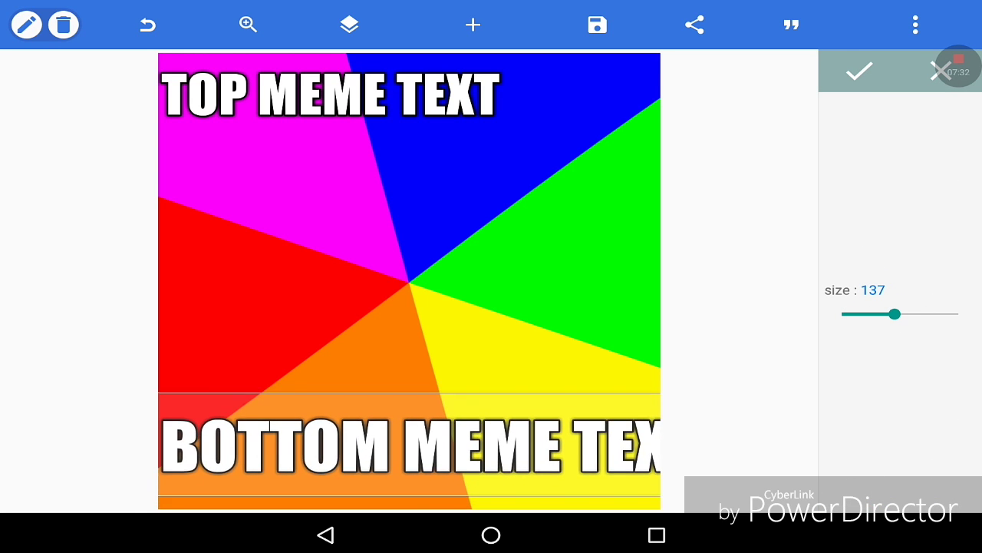
drag(407, 460, 414, 427)
mouse_move(894, 314)
mouse_down()
mouse_move(903, 314)
mouse_move(870, 314)
mouse_move(905, 314)
mouse_move(890, 314)
mouse_up()
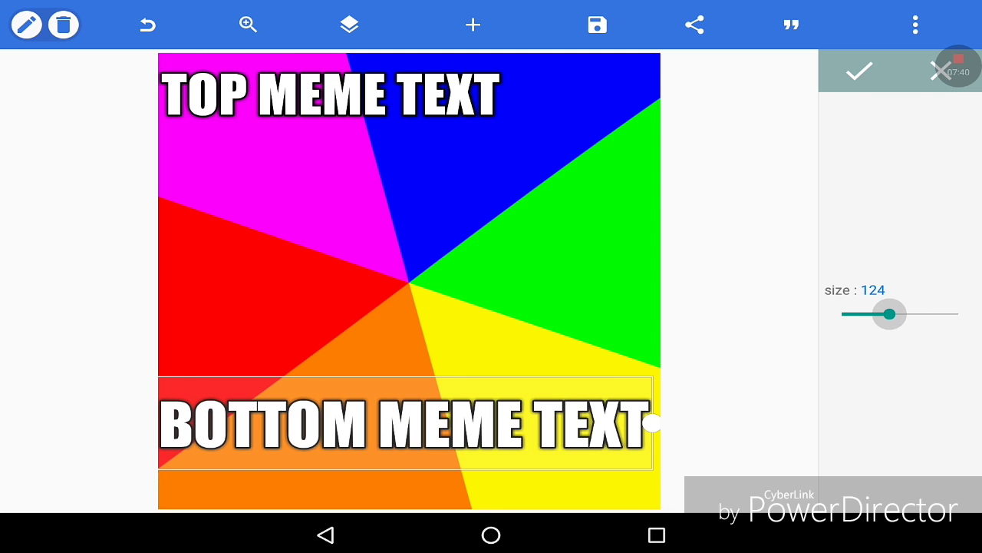
Enlarge the TOP MEME TEXT caption to size 156.
click(329, 94)
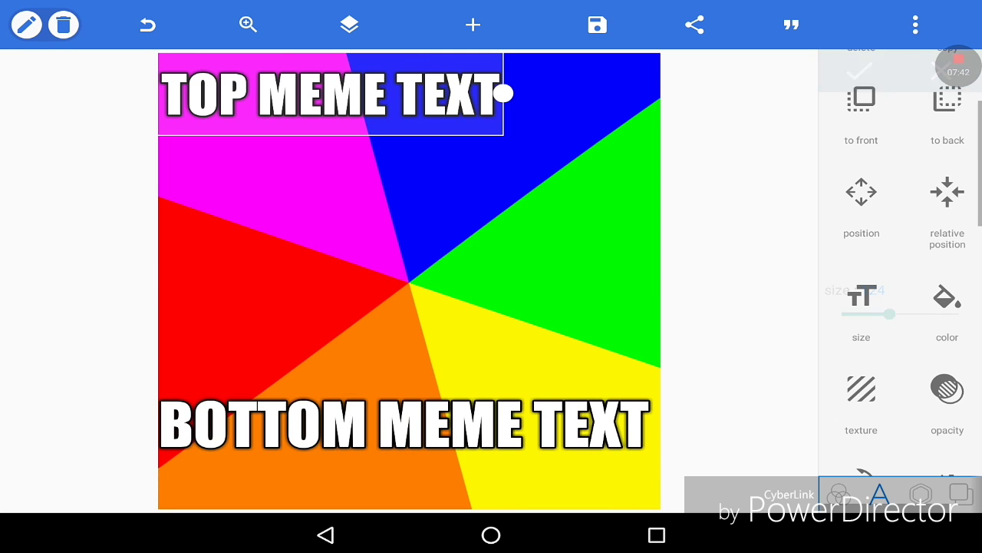
click(861, 300)
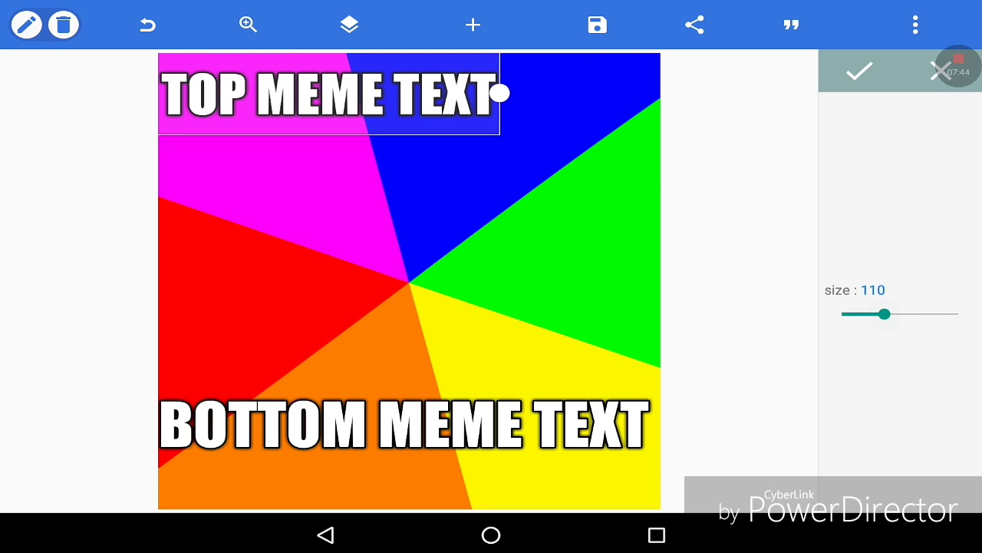
mouse_move(884, 314)
mouse_down()
mouse_move(912, 314)
mouse_move(901, 314)
mouse_up()
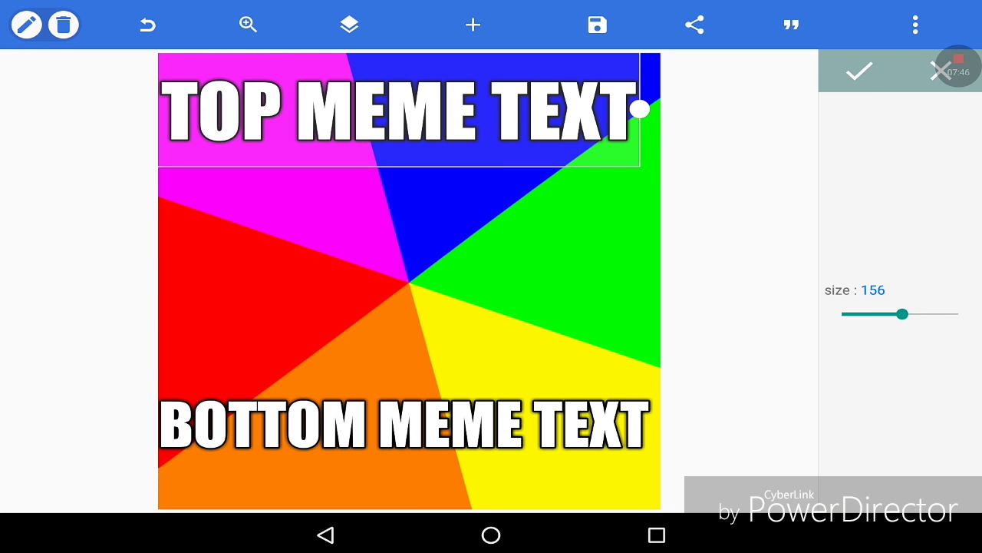
click(860, 70)
scroll(901, 265, down, 10)
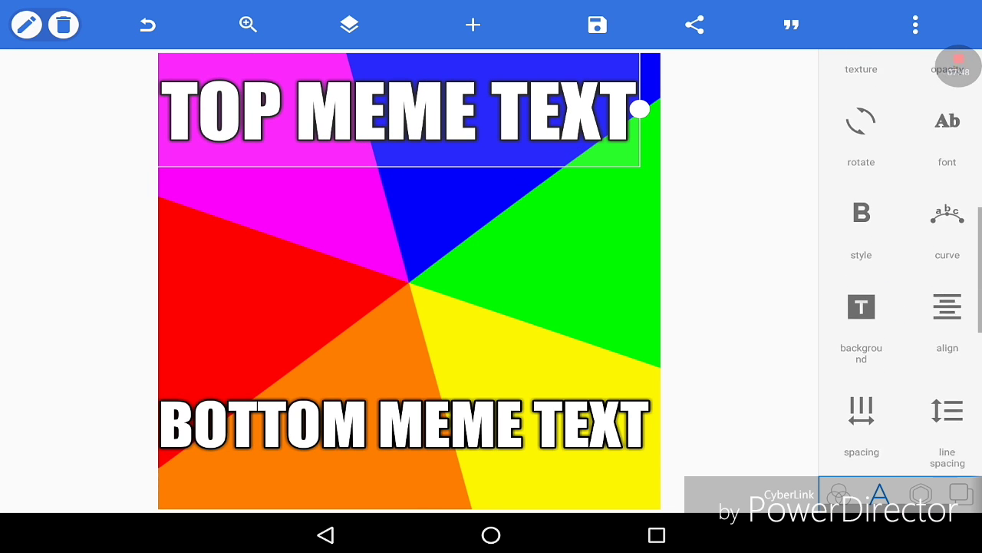
scroll(900, 265, up, 10)
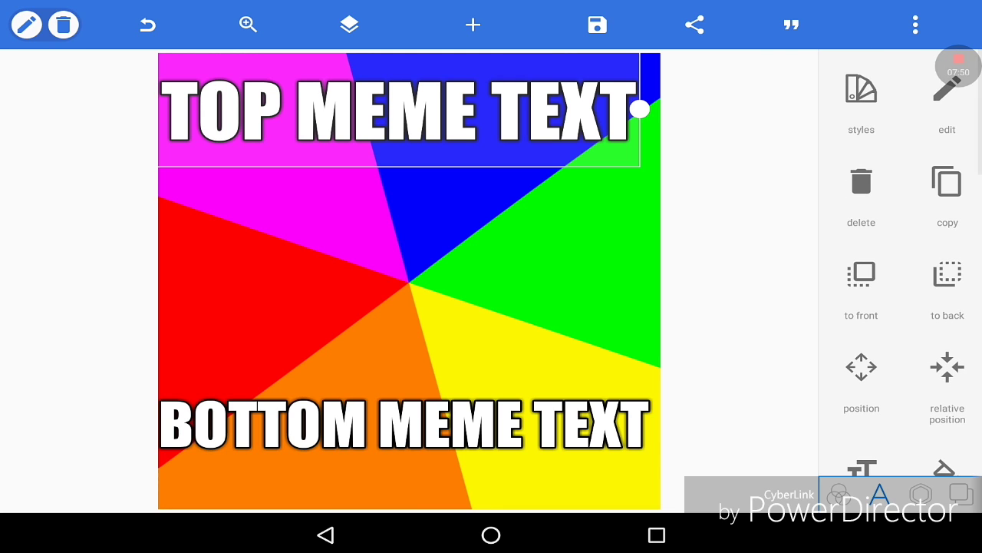
Delete the TOP MEME TEXT wording in the top caption's text editor.
click(947, 99)
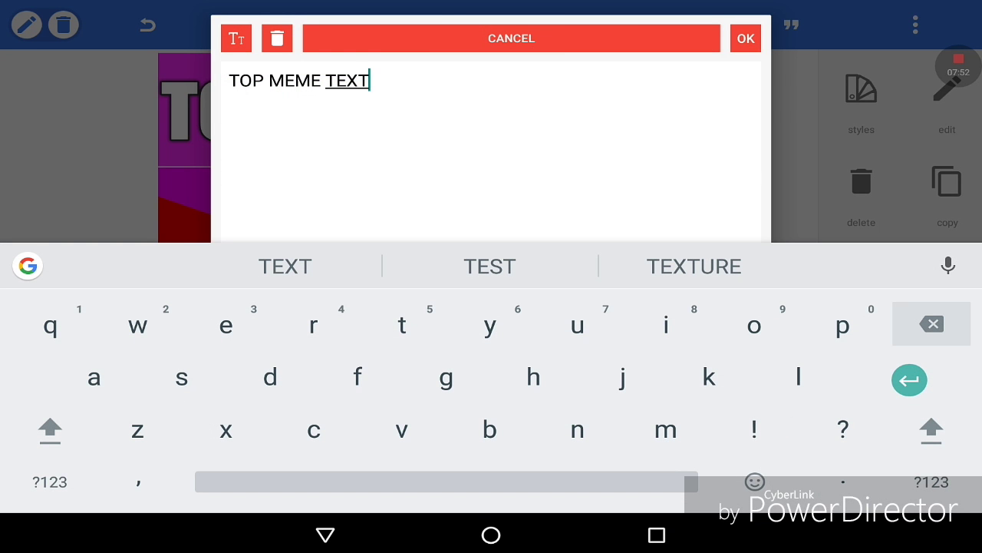
key(BackSpace)
key(BackSpace)
key(BackSpace)
key(BackSpace)
key(BackSpace)
key(BackSpace)
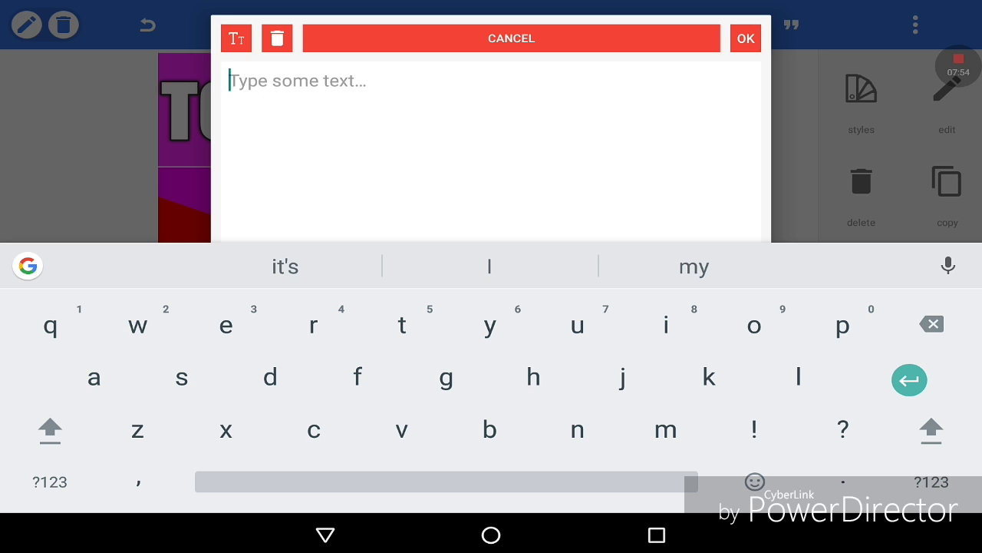